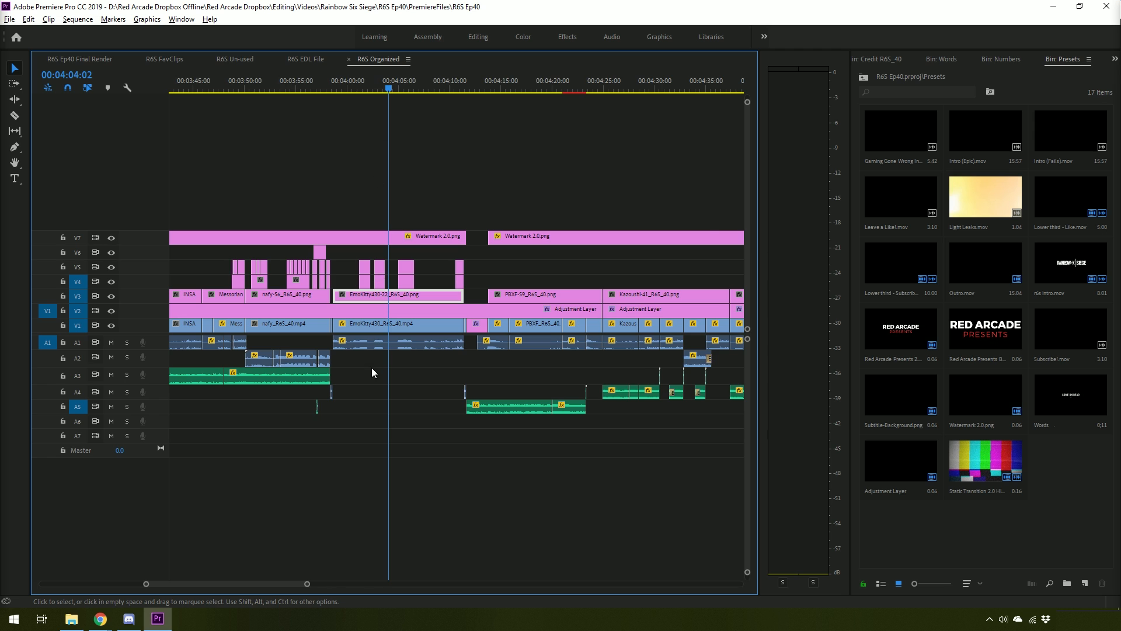
pyautogui.scroll(-8, 371, 366)
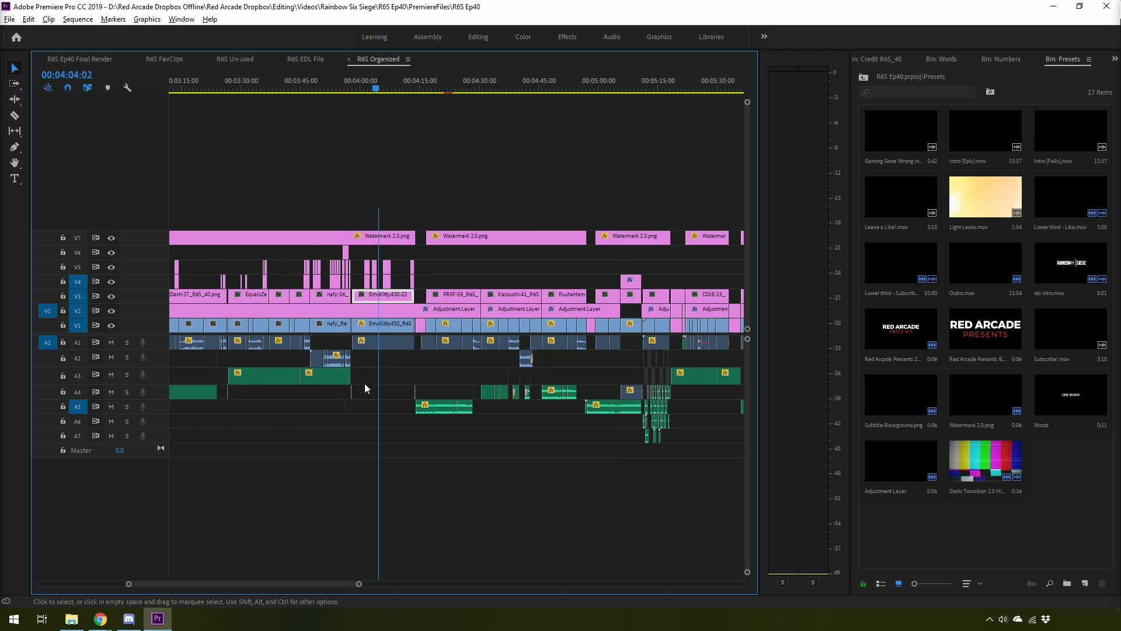
pyautogui.scroll(-3, 363, 403)
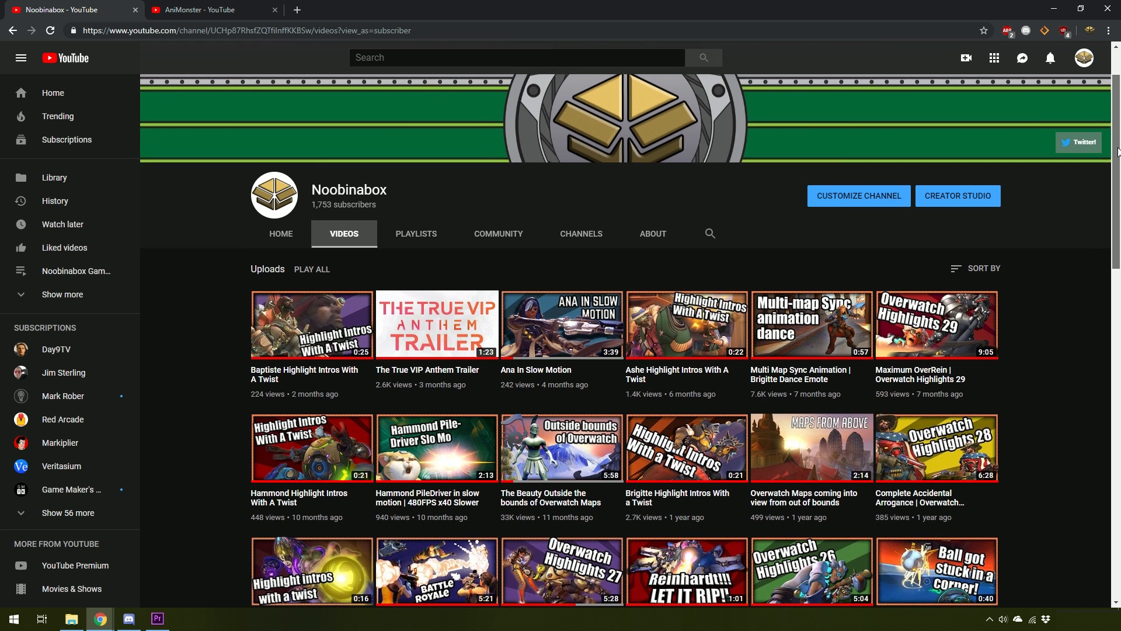
pyautogui.scroll(-2, 1118, 173)
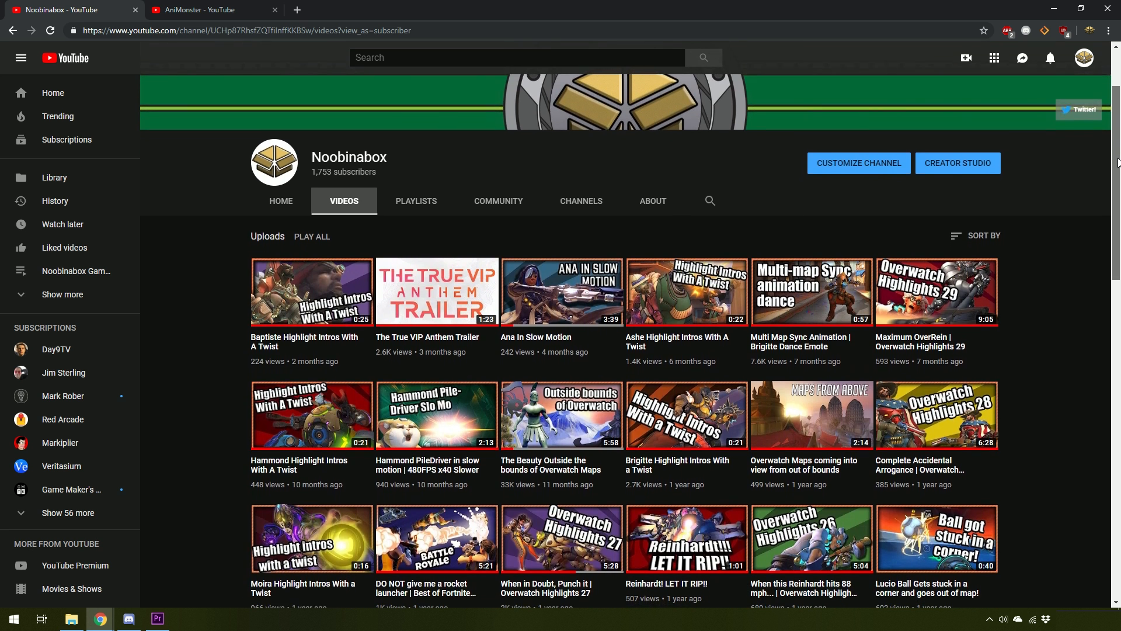
pyautogui.moveTo(1118, 172); pyautogui.dragTo(1118, 192)
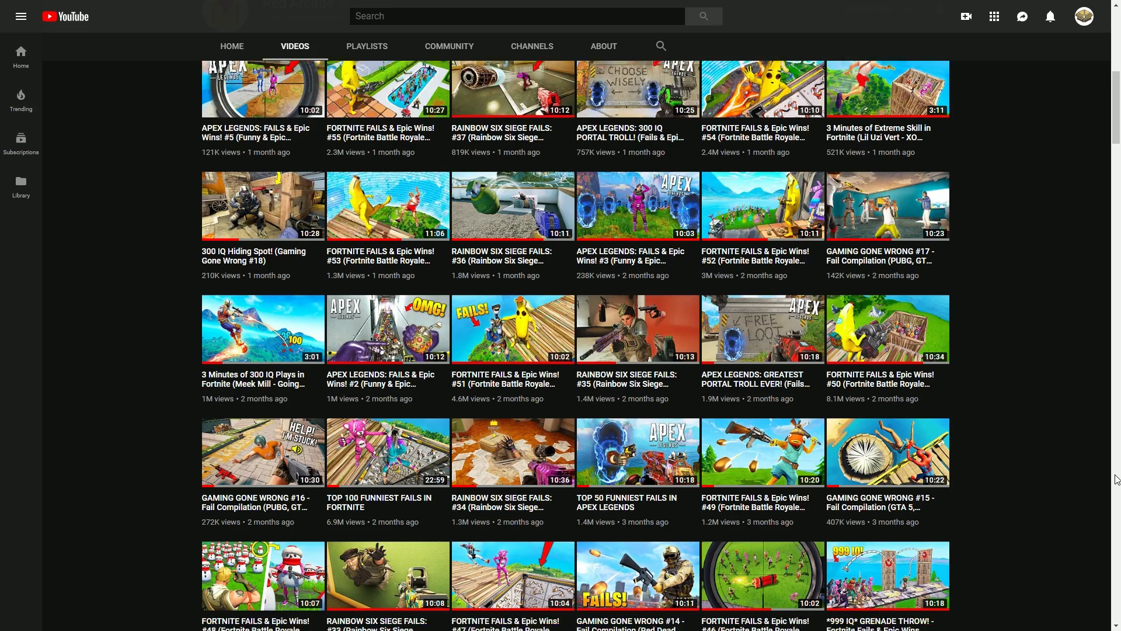
pyautogui.scroll(-10, 1116, 479)
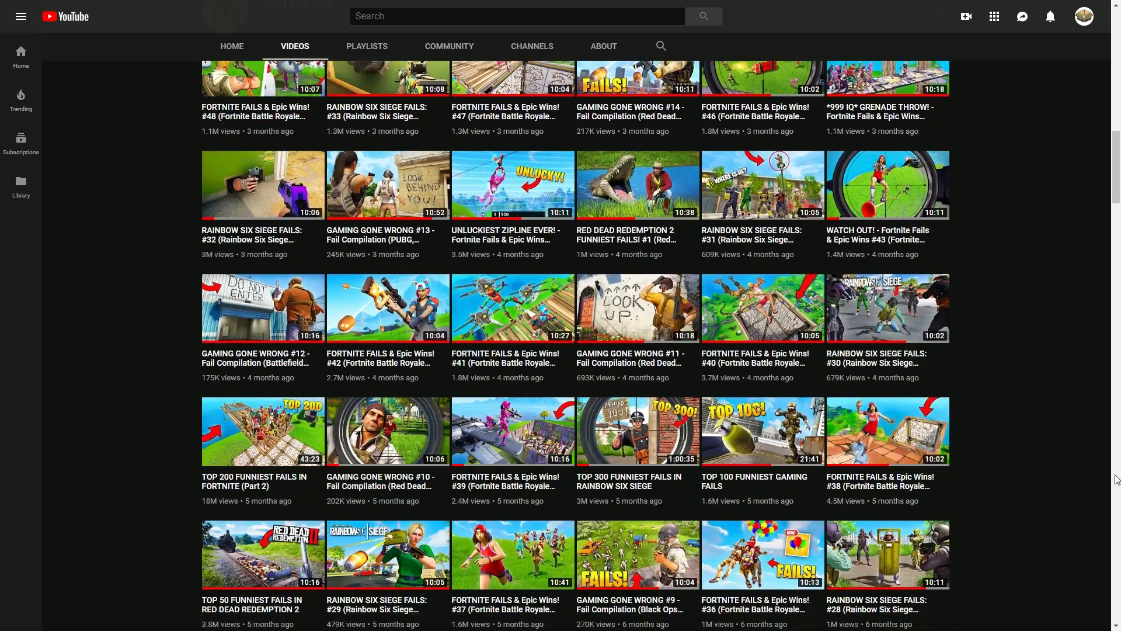
pyautogui.scroll(-10, 1116, 479)
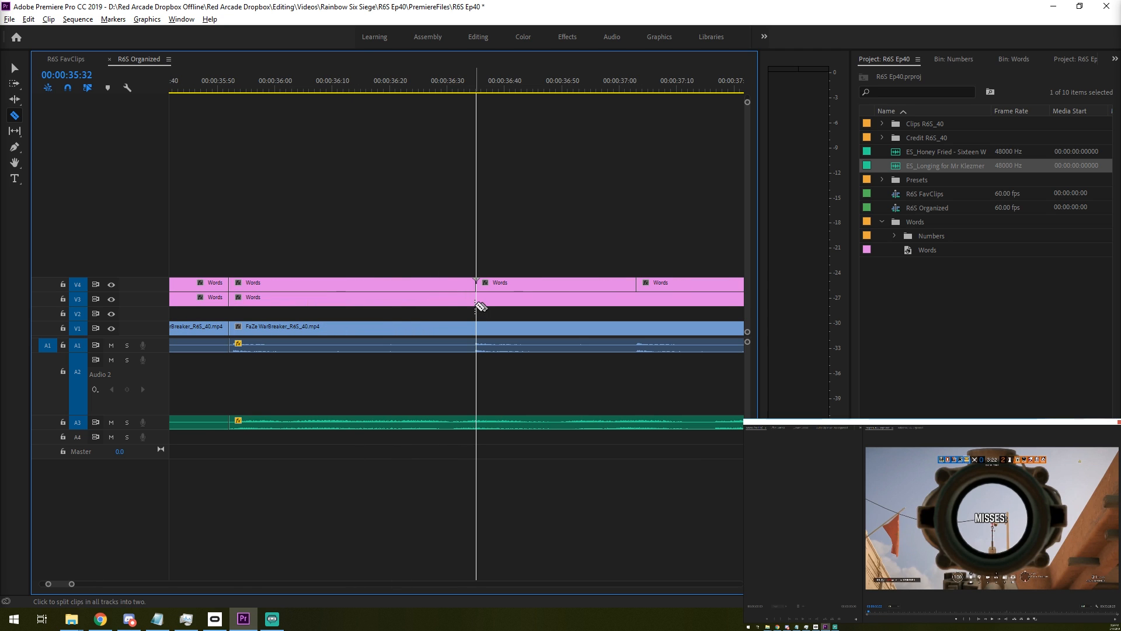
# - Split the lower Words title, the gameplay clip and its audio at the gunshot at 00:00:36:34
pyautogui.scroll(2, 491, 264)
pyautogui.press('Left')
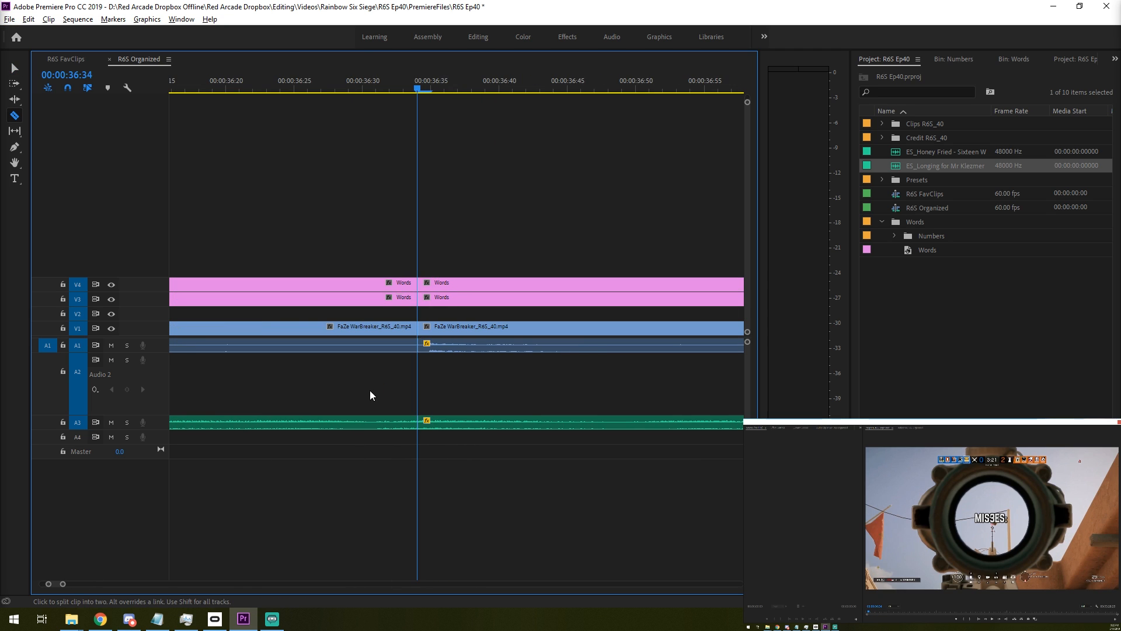
pyautogui.scroll(2, 372, 393)
pyautogui.press('space')
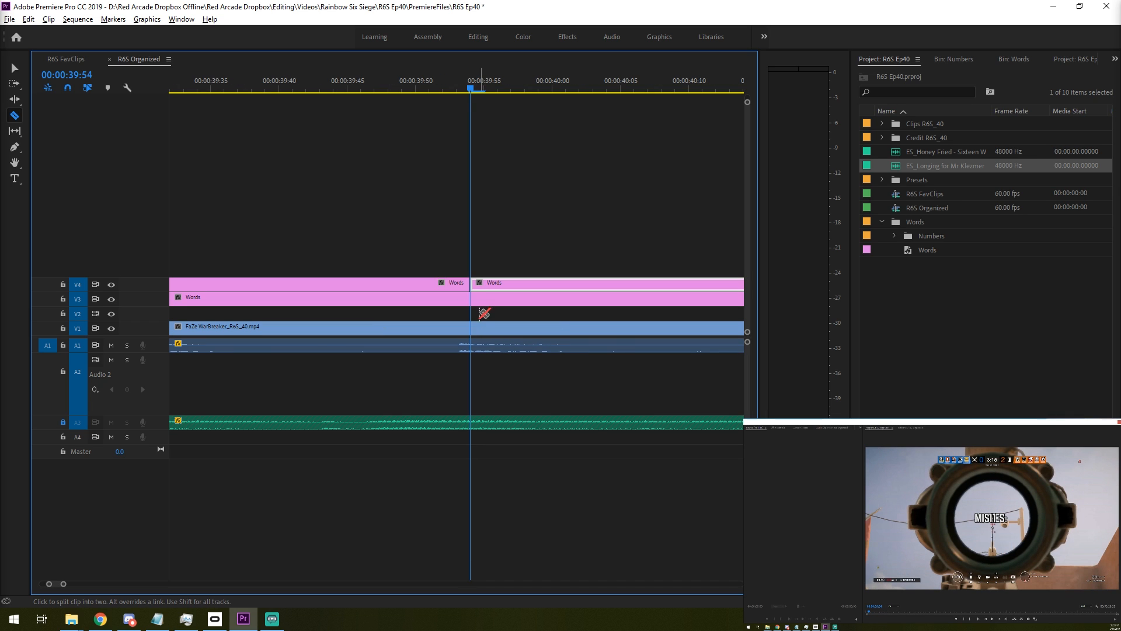
# - Shift the upper Words title cuts back one frame to line up with the gunshots near 00:00:39:54
pyautogui.press('Left')
pyautogui.moveTo(467, 286); pyautogui.dragTo(455, 285)
pyautogui.press('space')
pyautogui.press('c')
pyautogui.moveTo(470, 285); pyautogui.dragTo(456, 283)
pyautogui.press('c')
# - Split the lower Words title and the gameplay clip at each successive upper title cut, through 00:00:42:38
pyautogui.keyDown('shift'); pyautogui.click(457, 297); pyautogui.keyUp('shift')
pyautogui.press('Down')
pyautogui.keyDown('shift'); pyautogui.click(471, 299); pyautogui.keyUp('shift')
pyautogui.press('Down')
pyautogui.keyDown('shift'); pyautogui.click(471, 300); pyautogui.keyUp('shift')
pyautogui.press('Down')
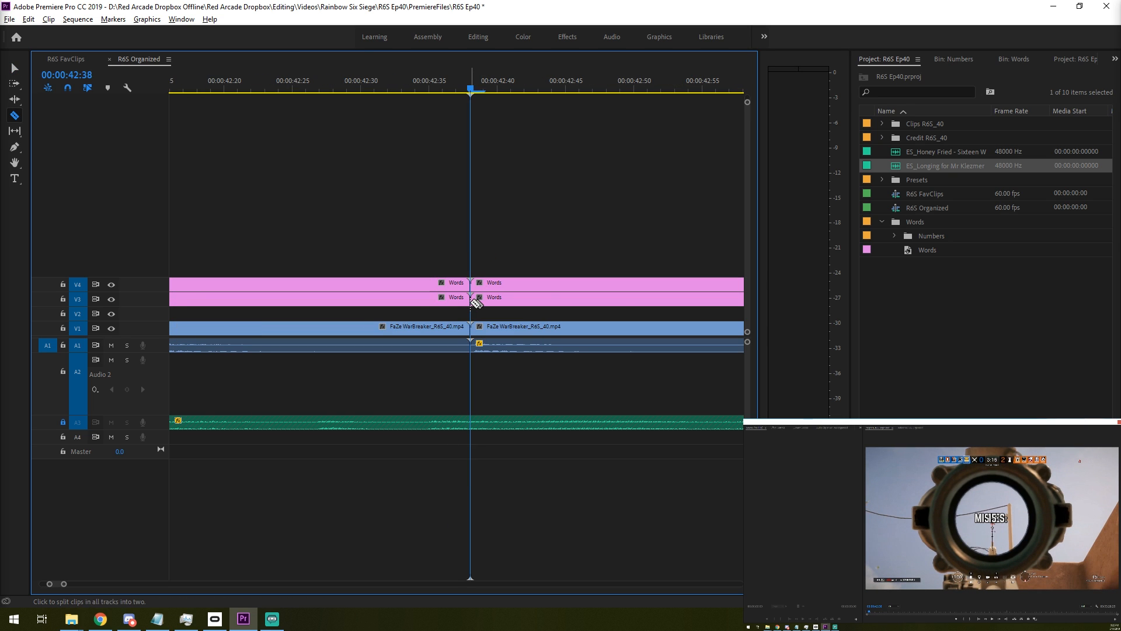
pyautogui.press('Down')
pyautogui.press('Down')
pyautogui.press('Down')
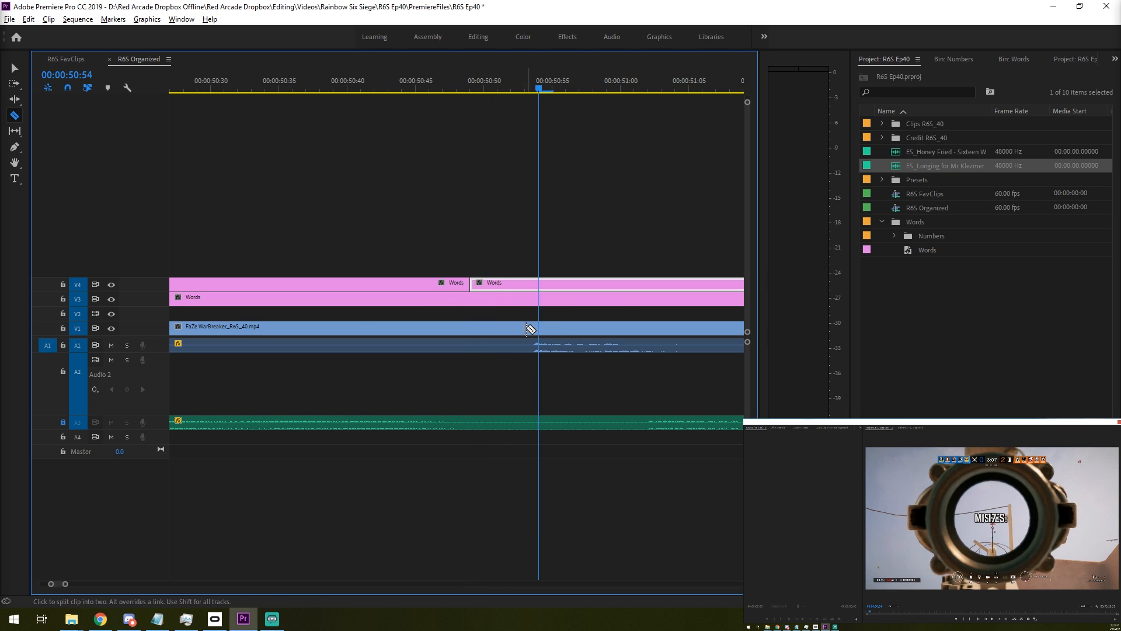
# - Move the upper Words title cut to 00:00:50:53 and split the lower title and gameplay clip there
pyautogui.press('v')
pyautogui.click(498, 284)
pyautogui.press('Delete')
pyautogui.moveTo(468, 284); pyautogui.dragTo(525, 286)
pyautogui.press('c')
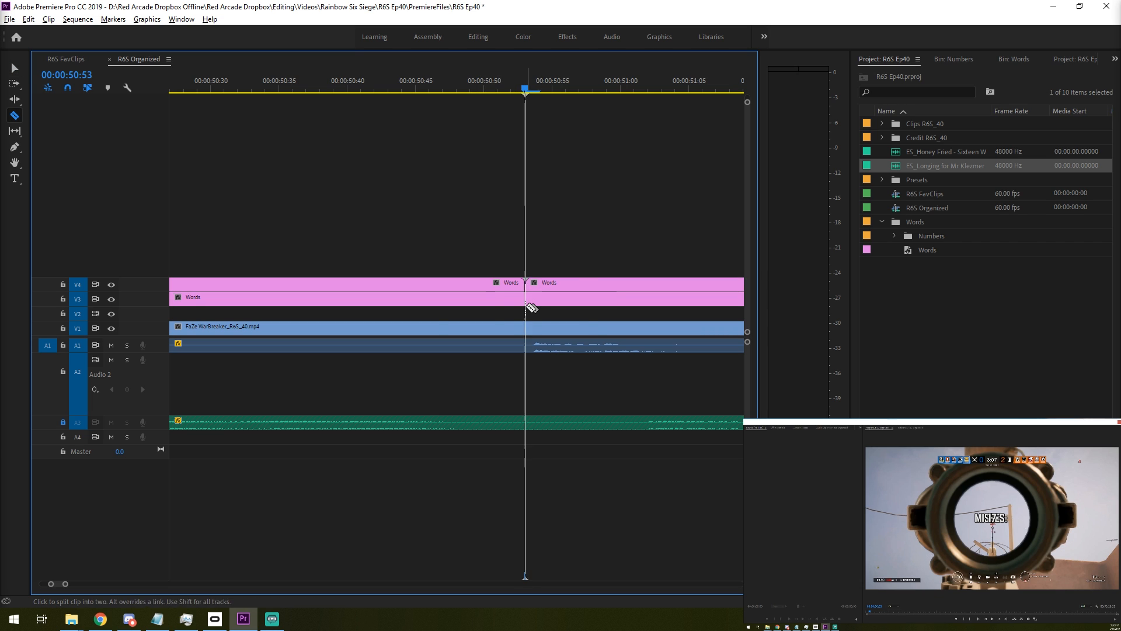
pyautogui.keyDown('shift'); pyautogui.click(526, 301); pyautogui.keyUp('shift')
pyautogui.press('Down')
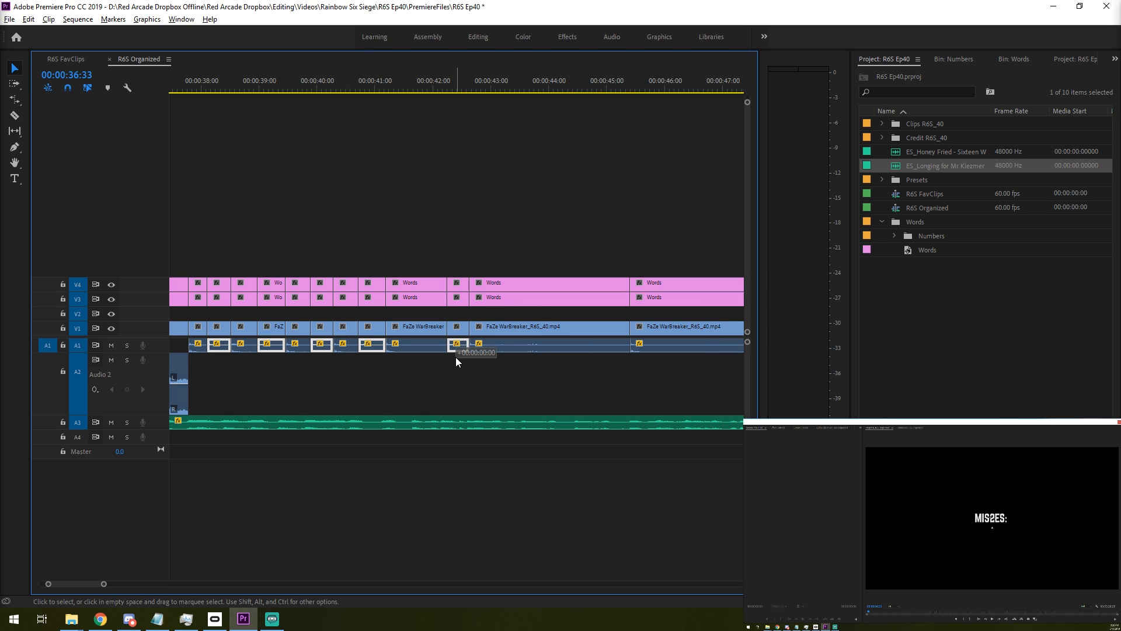
# - Place alternate gunshot audio segments on track A2, splitting the long gameplay audio pieces on A1 first
pyautogui.moveTo(456, 357); pyautogui.dragTo(450, 395)
pyautogui.scroll(-5, 451, 395)
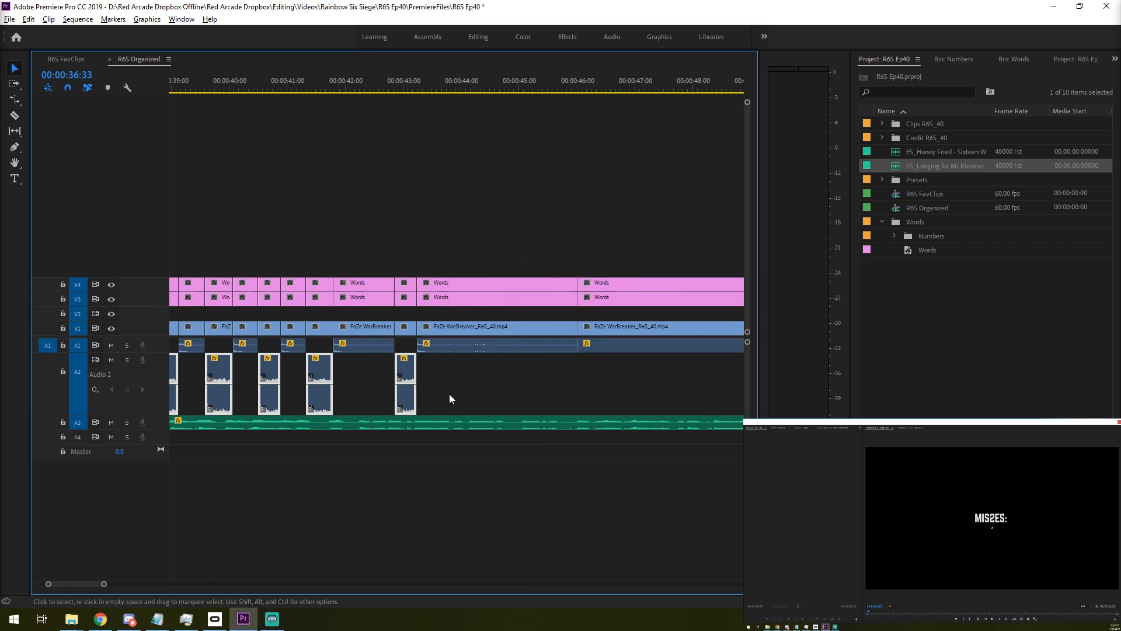
pyautogui.scroll(-3, 465, 418)
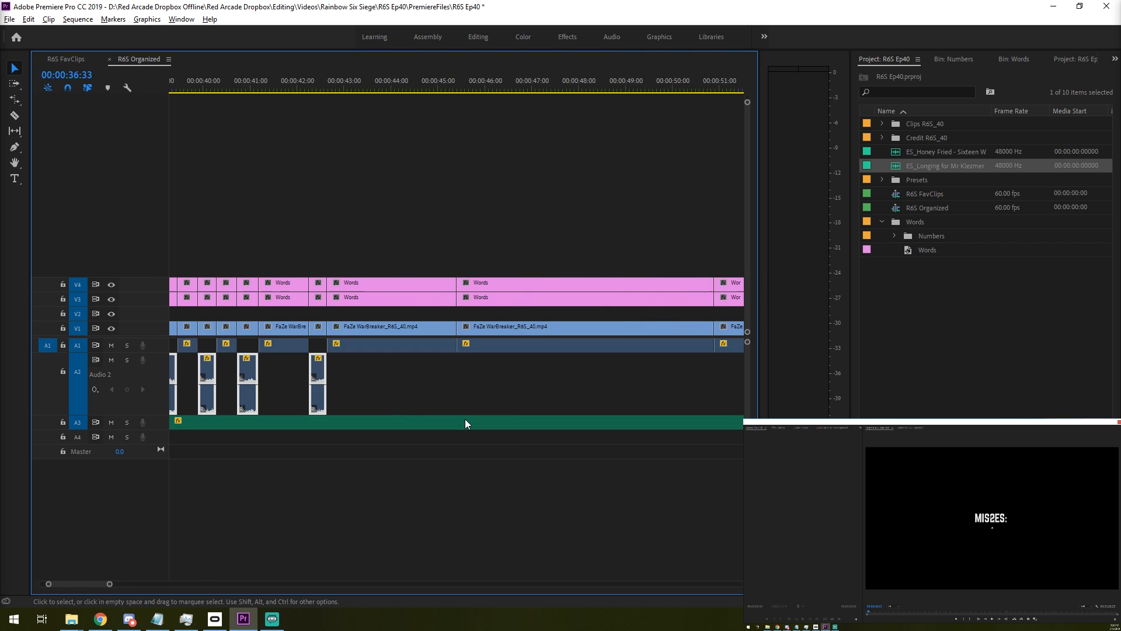
pyautogui.press('c')
pyautogui.click(482, 346)
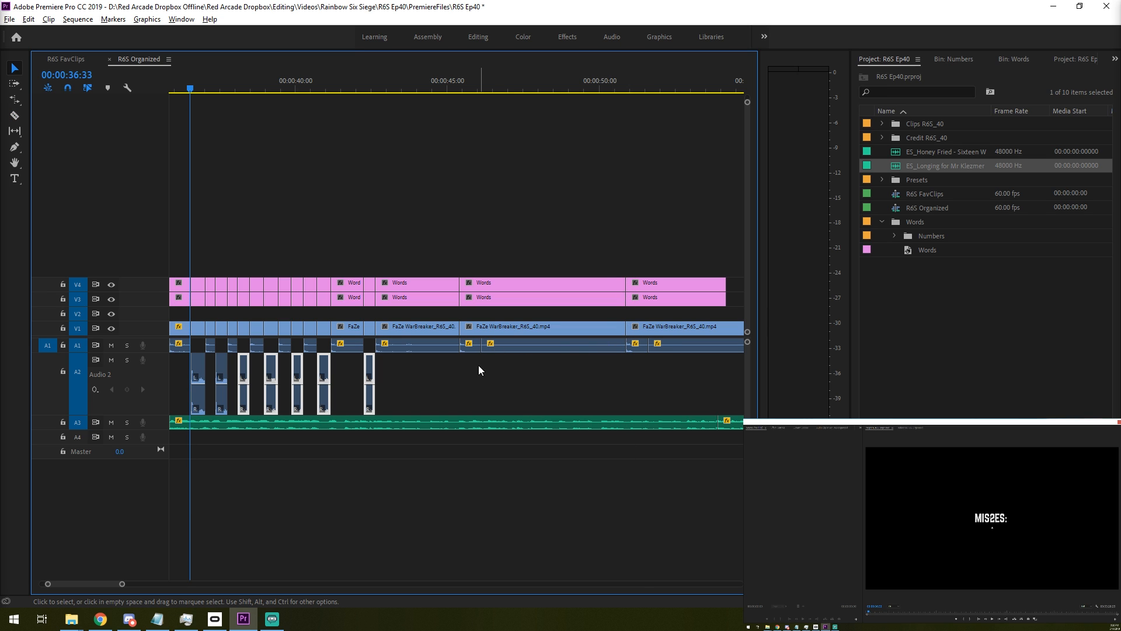
pyautogui.moveTo(636, 364); pyautogui.dragTo(637, 402)
# - Rate-stretch the gameplay clip to fill the gap up to 00:00:40:15 and extend its A2 audio slightly past that cut
pyautogui.scroll(5, 443, 383)
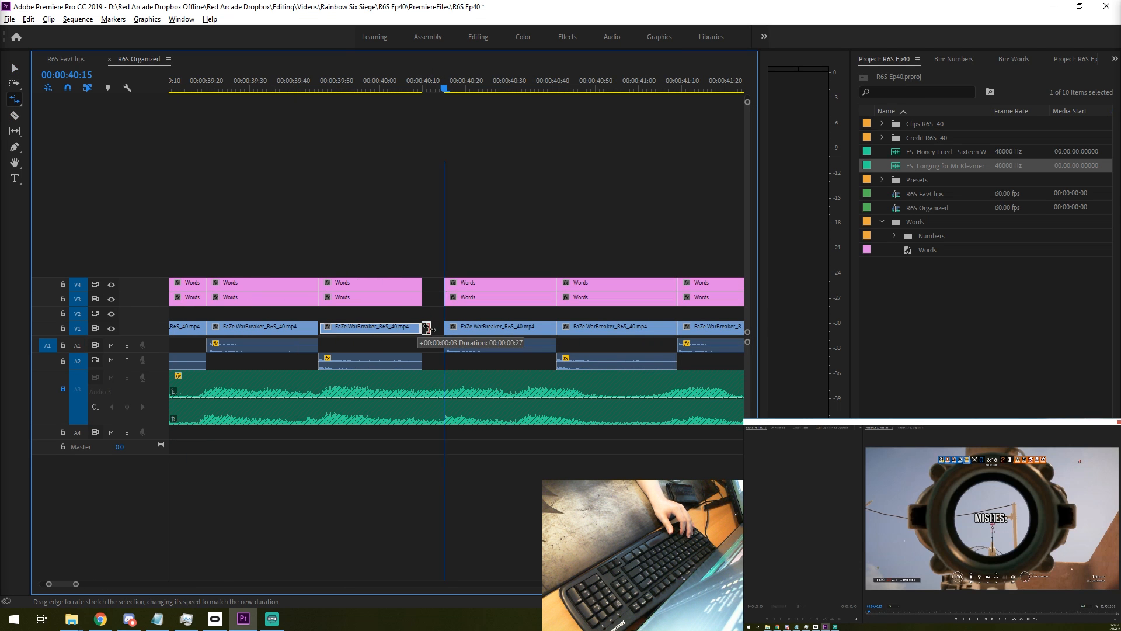
pyautogui.scroll(-6, 384, 345)
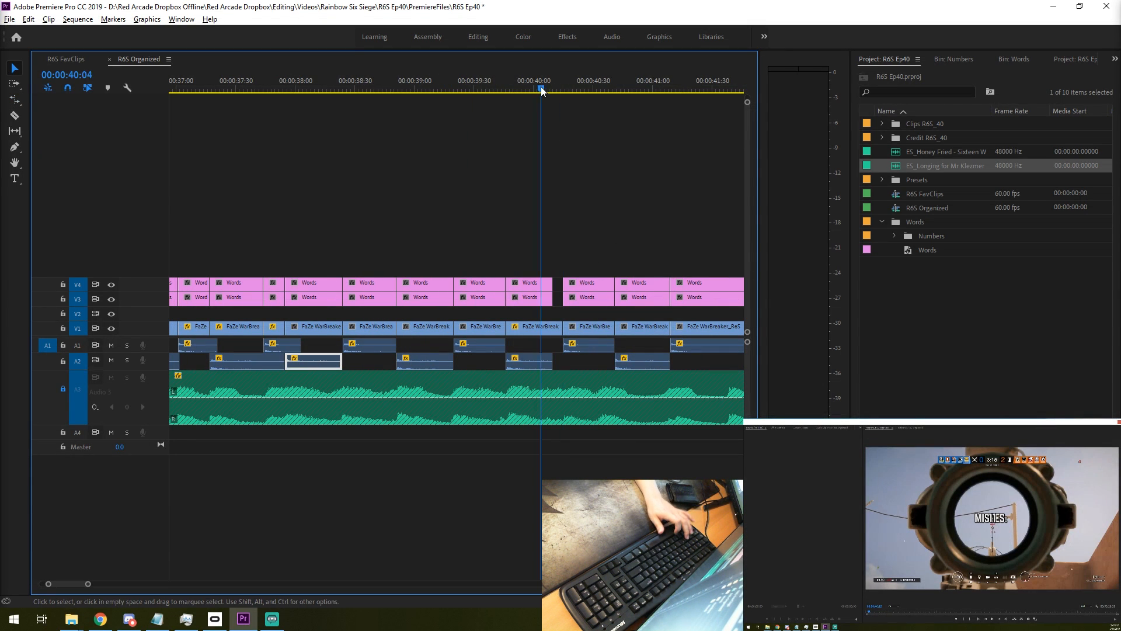
pyautogui.moveTo(541, 92); pyautogui.dragTo(507, 95)
pyautogui.press('Up')
pyautogui.press('Down')
pyautogui.press('Down')
pyautogui.moveTo(551, 361); pyautogui.dragTo(568, 362)
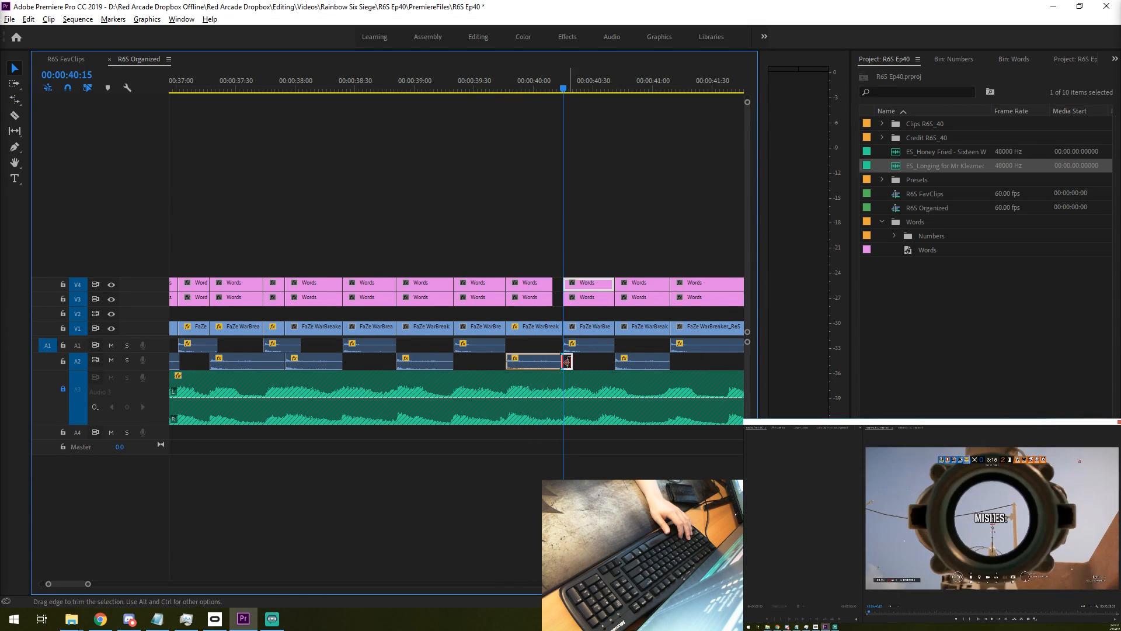
# - Play through the stretched shot and extend both Words titles above it to 00:00:40:15
pyautogui.press('Up')
pyautogui.press('Up')
pyautogui.press('space')
pyautogui.press('space')
pyautogui.scroll(-3, 538, 263)
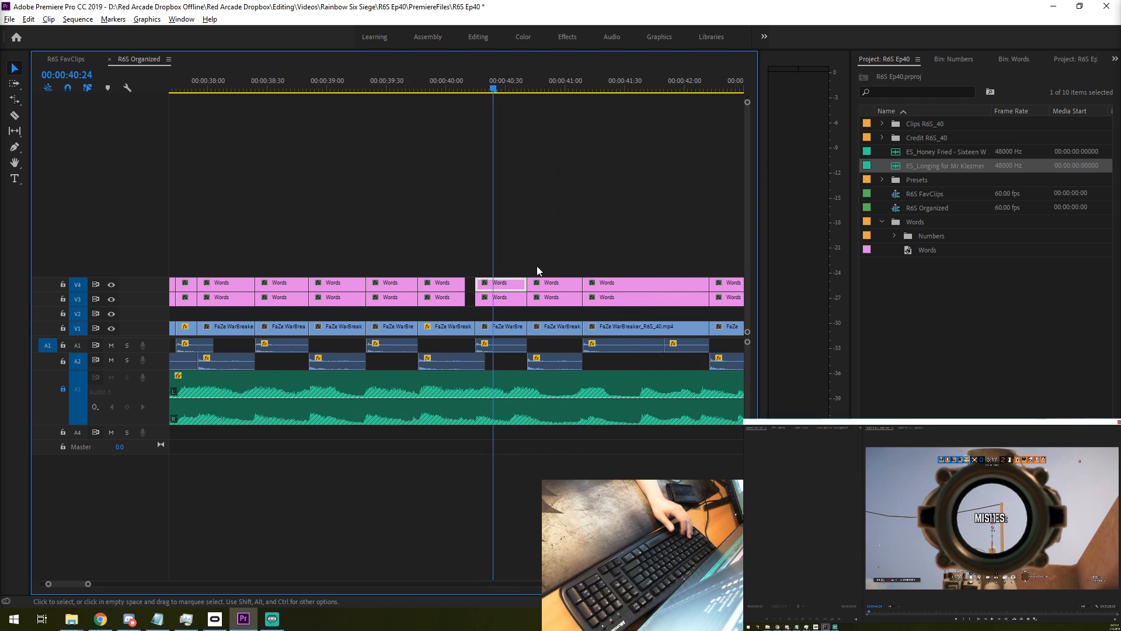
pyautogui.scroll(3, 480, 280)
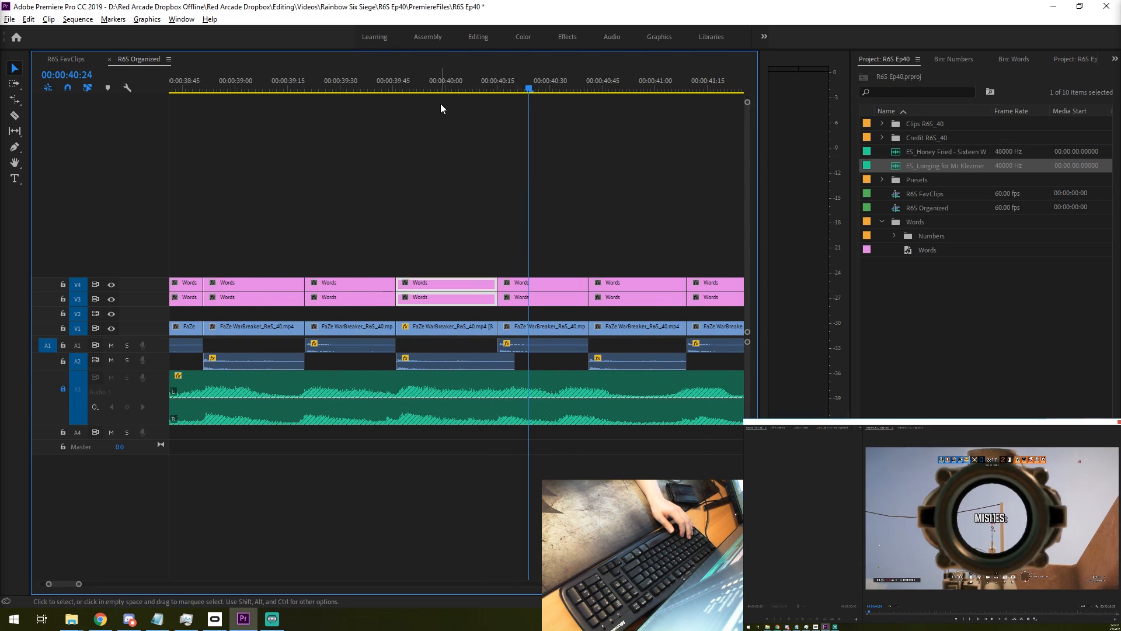
# - Play back the retimed shots around 00:00:39:48 to 00:00:40:34 to check the pacing
pyautogui.press('Up')
pyautogui.press('Up')
pyautogui.press('Up')
pyautogui.press('Up')
pyautogui.press('space')
pyautogui.press('space')
pyautogui.scroll(-2, 524, 262)
pyautogui.press('Up')
pyautogui.press('Up')
pyautogui.press('Up')
pyautogui.press('space')
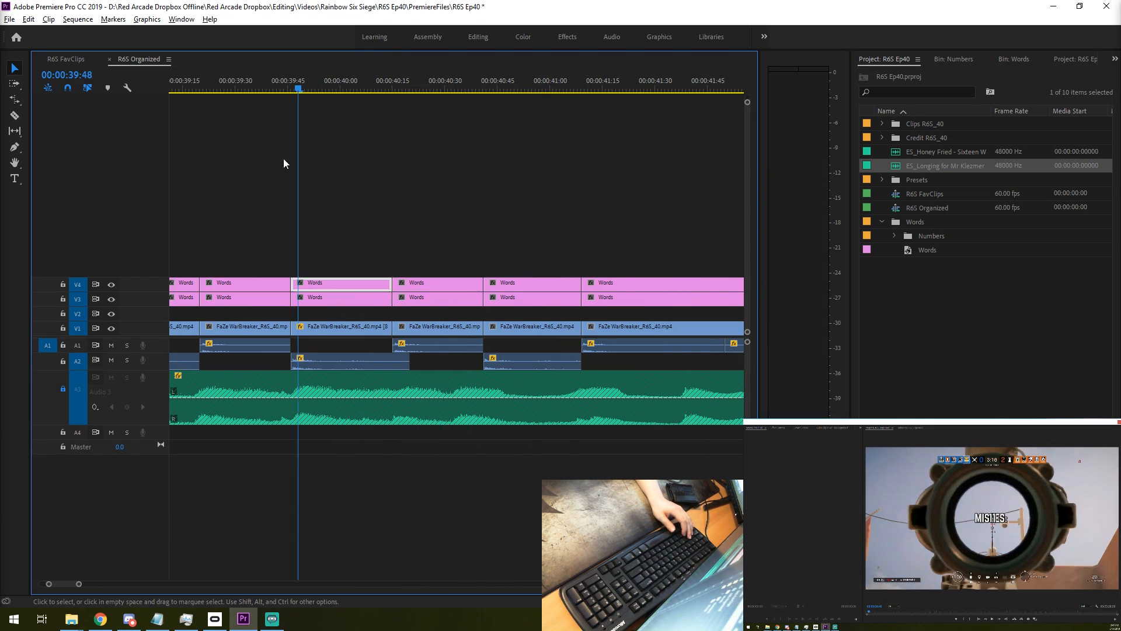
pyautogui.press('space')
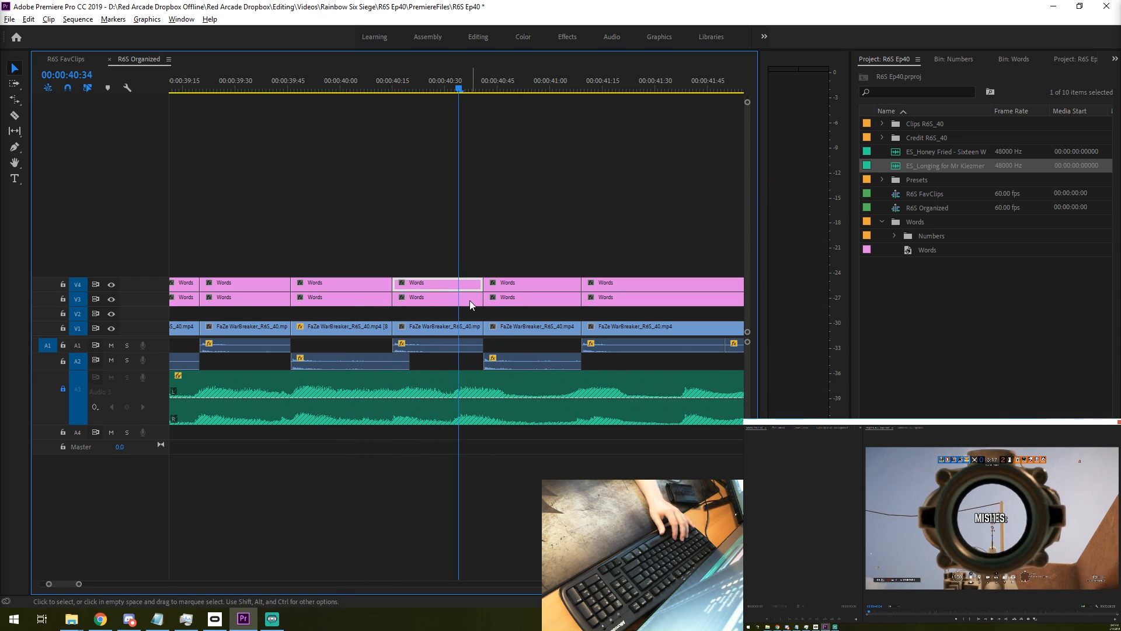
# - Try to trim the gameplay clip's end back to 00:00:40:34 and select the following clips with their titles
pyautogui.moveTo(479, 326); pyautogui.dragTo(458, 325)
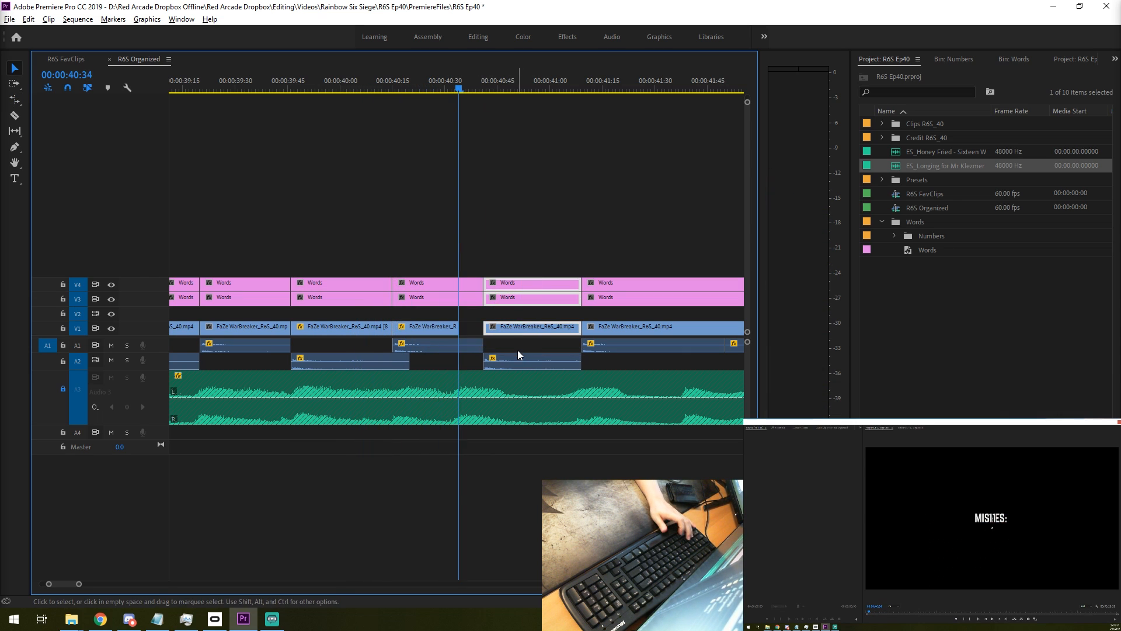
pyautogui.hotkey('ctrl', 'z')
pyautogui.moveTo(536, 252); pyautogui.dragTo(513, 359)
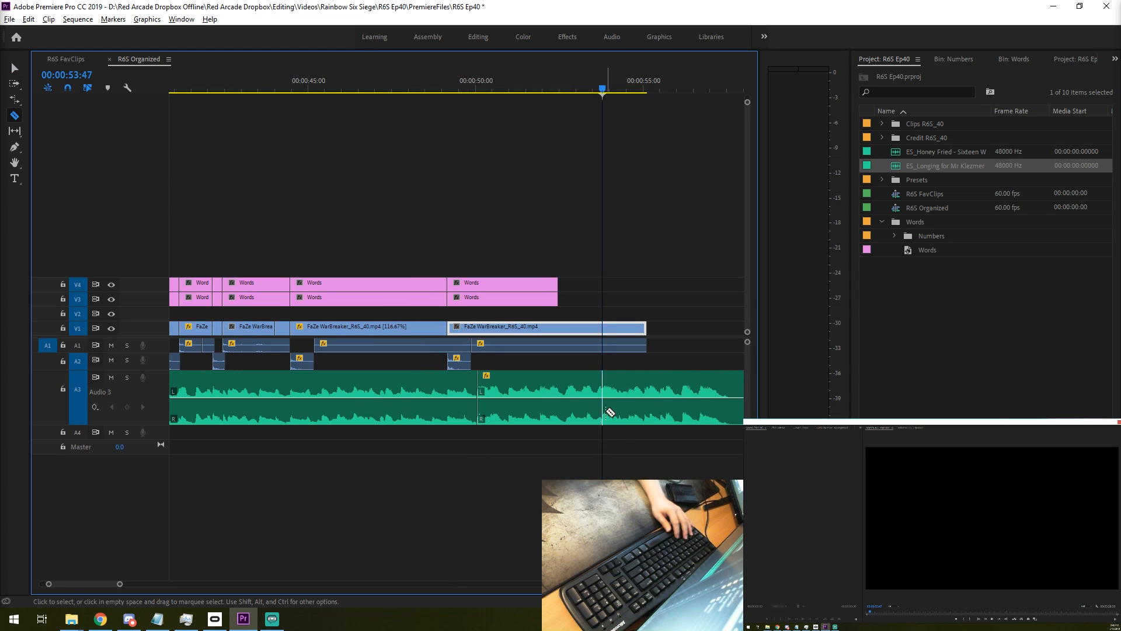
# - Split the A3 music at 00:00:53:47 and play from just before 00:00:45:00 to find a joining point
pyautogui.hotkey('ctrl', 'k')
pyautogui.press('space')
pyautogui.click(292, 88)
pyautogui.press('space')
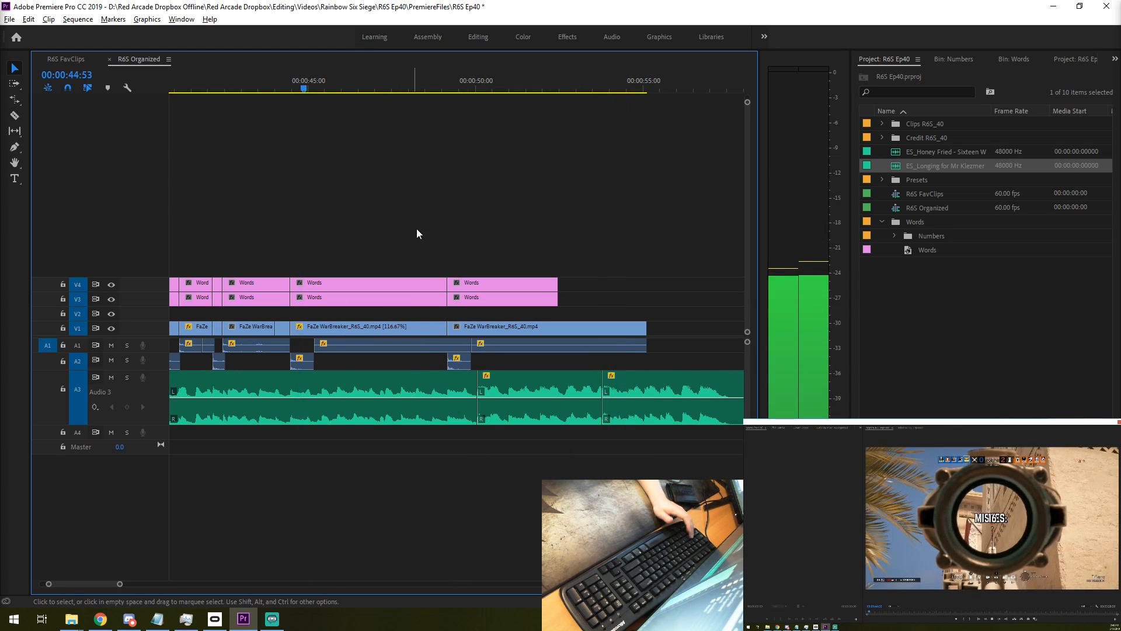
pyautogui.press('space')
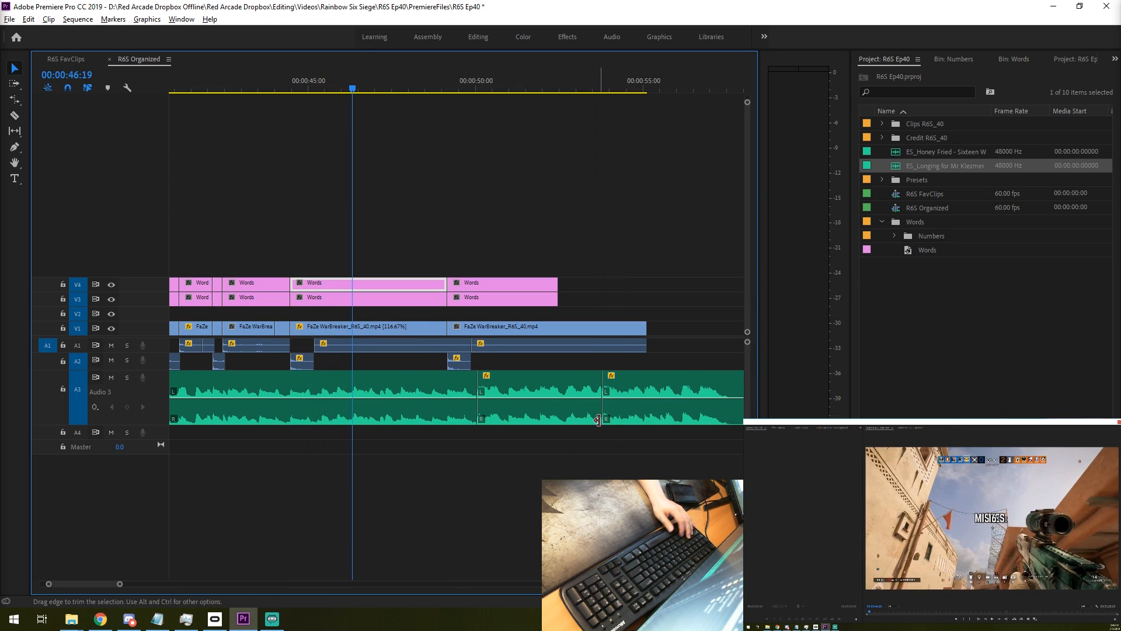
# - Move the music's ending segment on A3 back to 00:00:46:20 and play across the join
pyautogui.moveTo(670, 415); pyautogui.dragTo(530, 428)
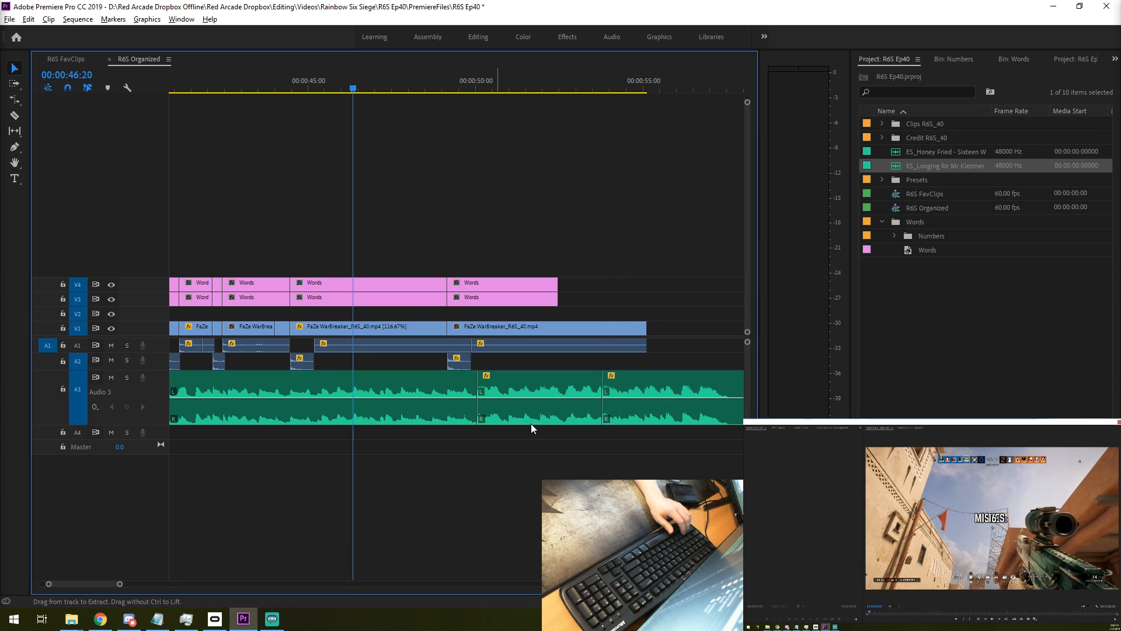
pyautogui.moveTo(408, 411); pyautogui.dragTo(407, 412)
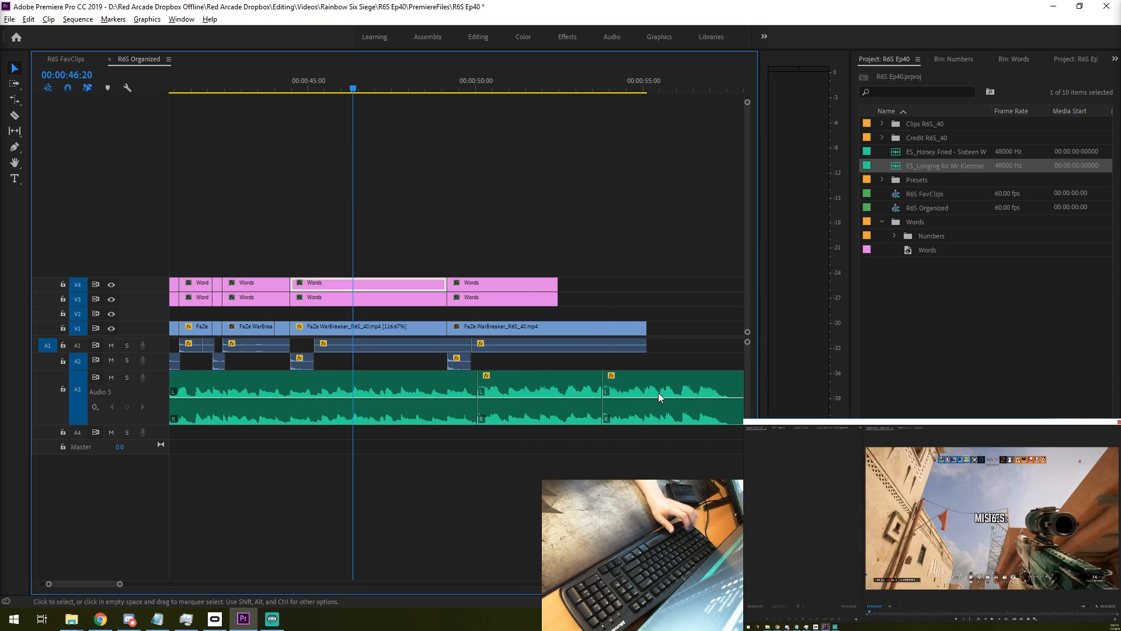
pyautogui.moveTo(658, 393); pyautogui.dragTo(411, 404)
pyautogui.press('space')
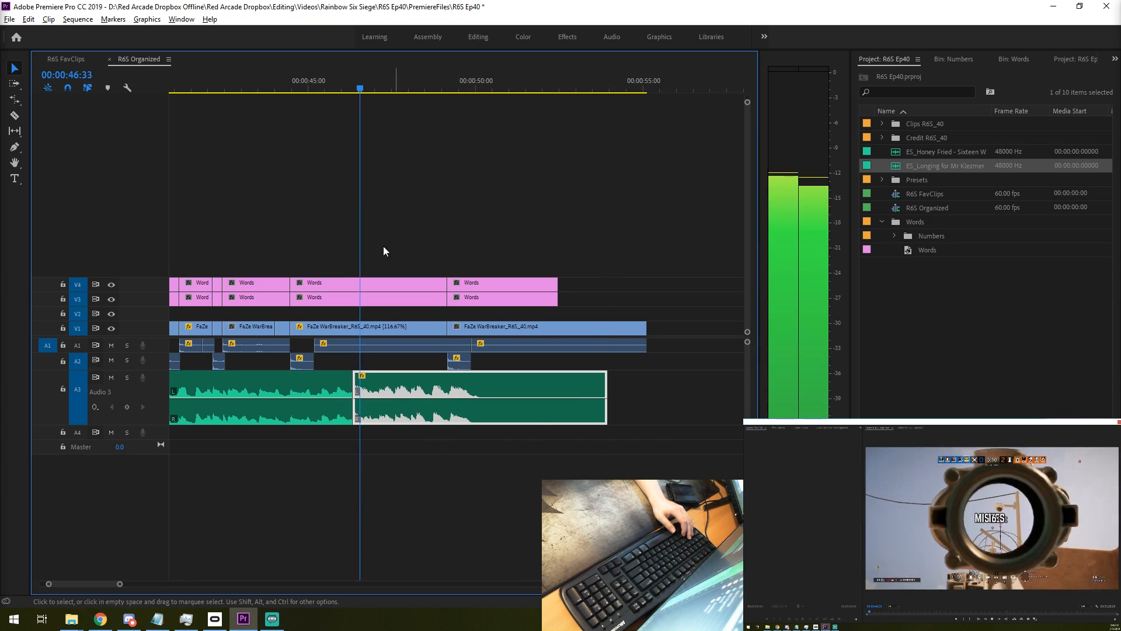
pyautogui.click(320, 90)
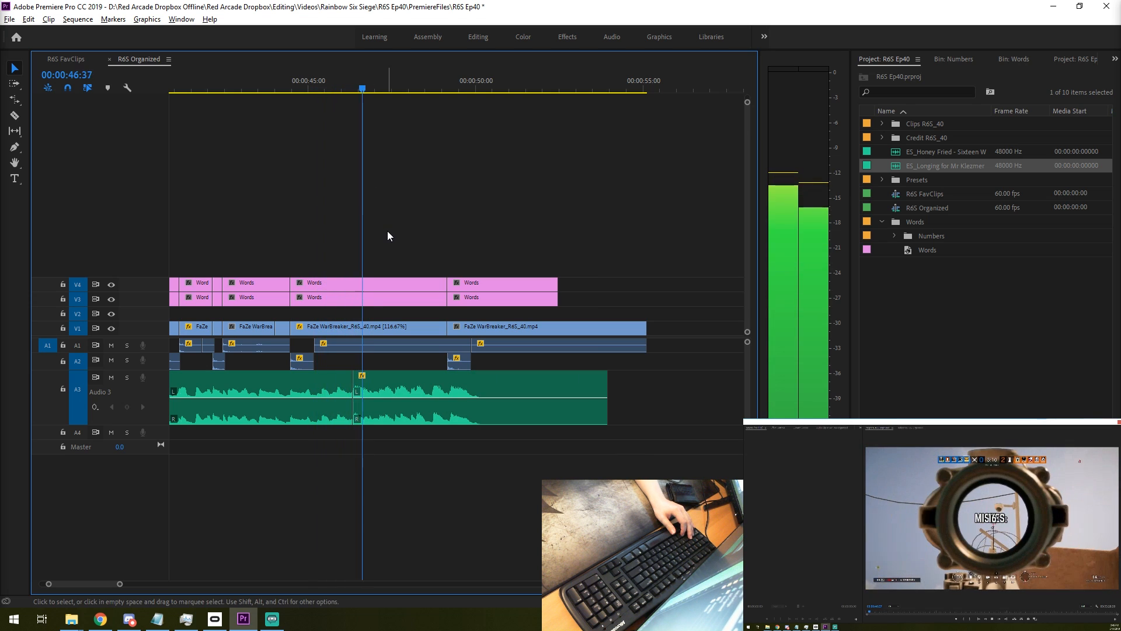
pyautogui.press('=')
pyautogui.press('-')
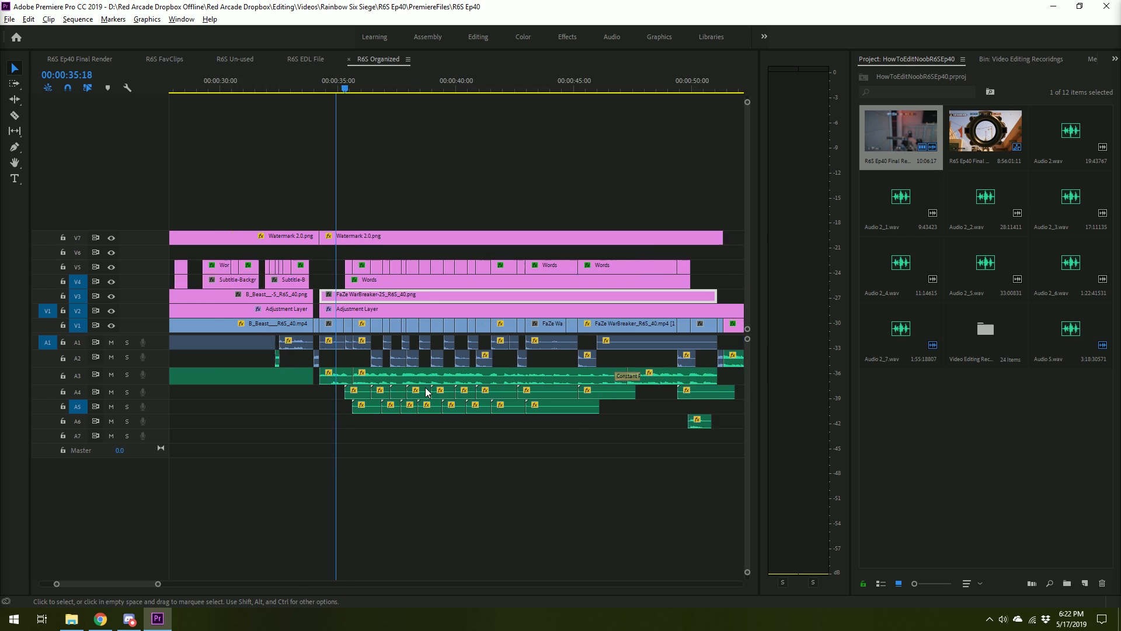
# - Play back the finished FaZe WarBreaker section from 00:00:34:43 and a section near 00:09:08:32
pyautogui.scroll(4, 417, 389)
pyautogui.scroll(-2, 400, 385)
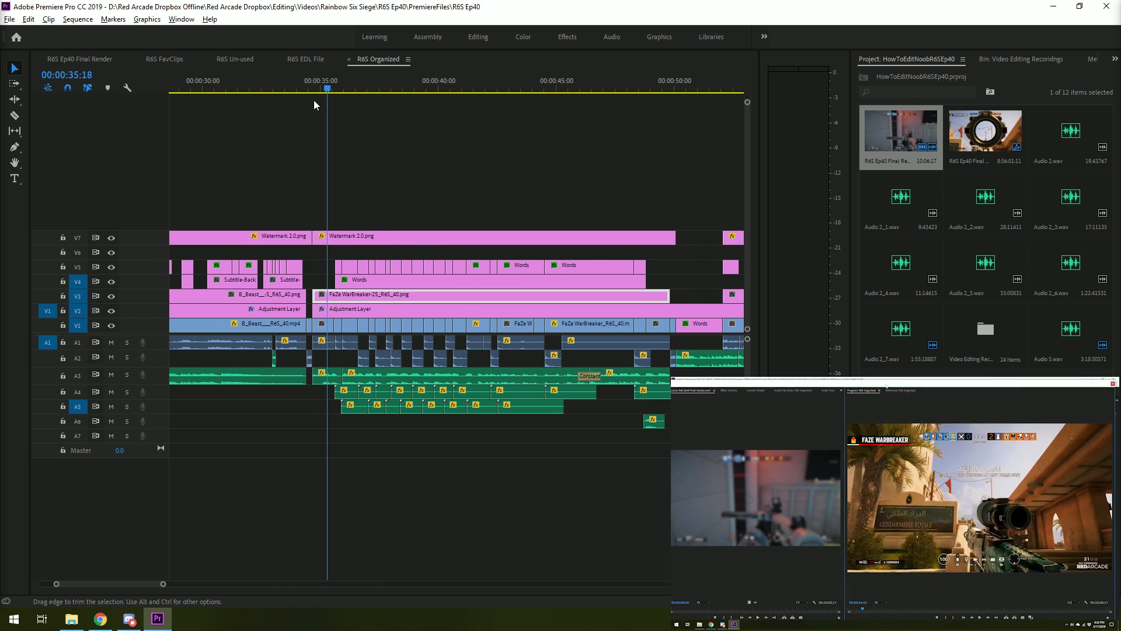
pyautogui.moveTo(326, 89); pyautogui.dragTo(317, 89)
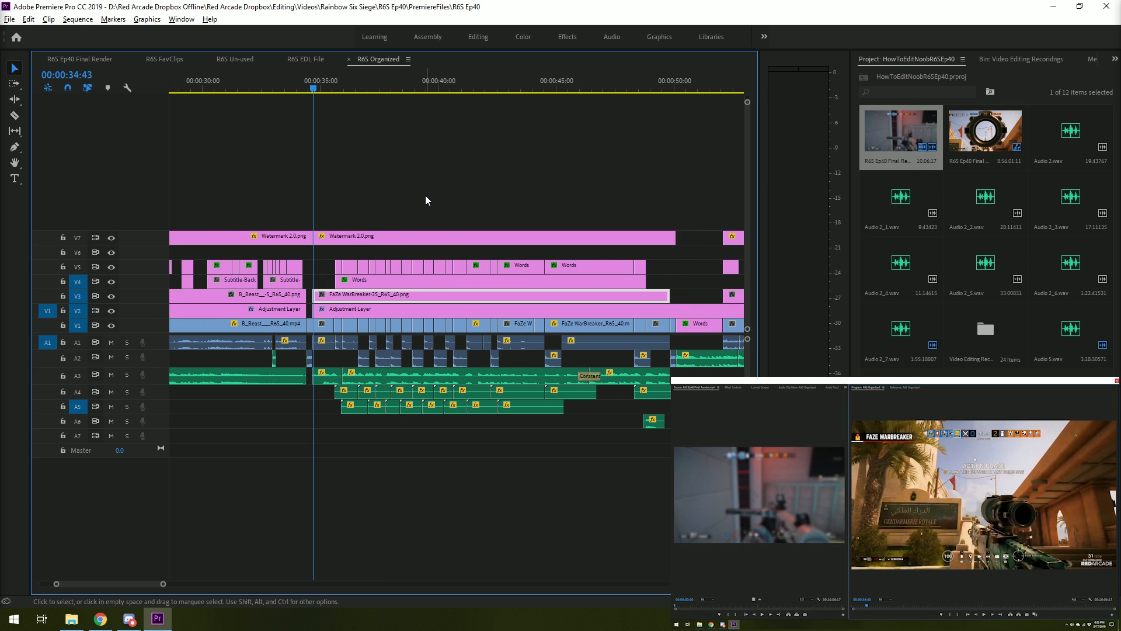
pyautogui.press('space')
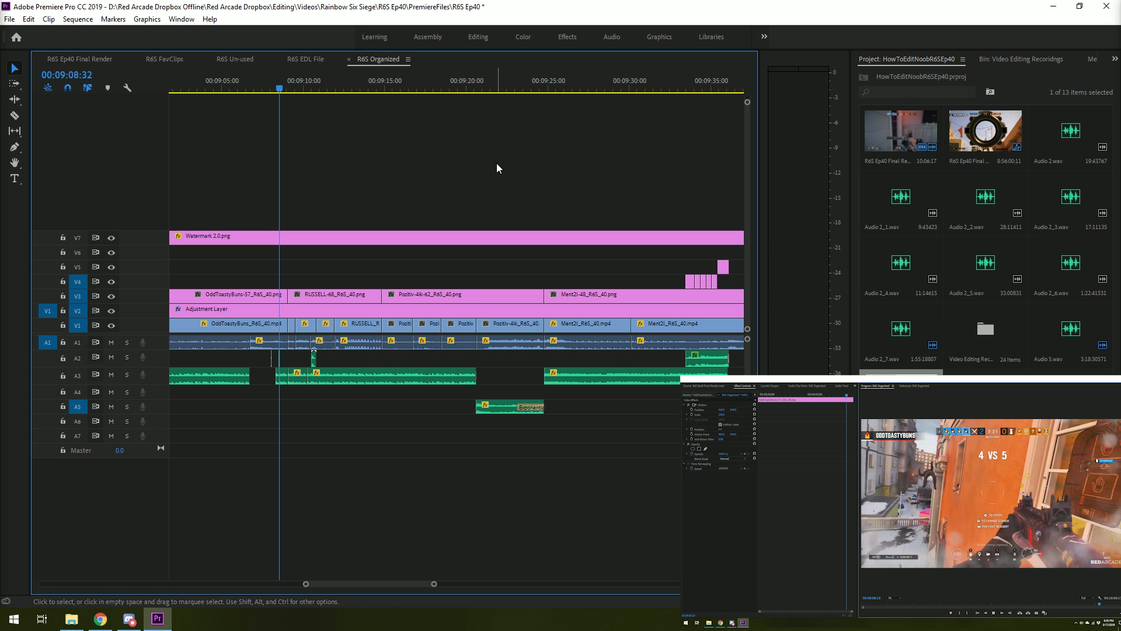
pyautogui.press('space')
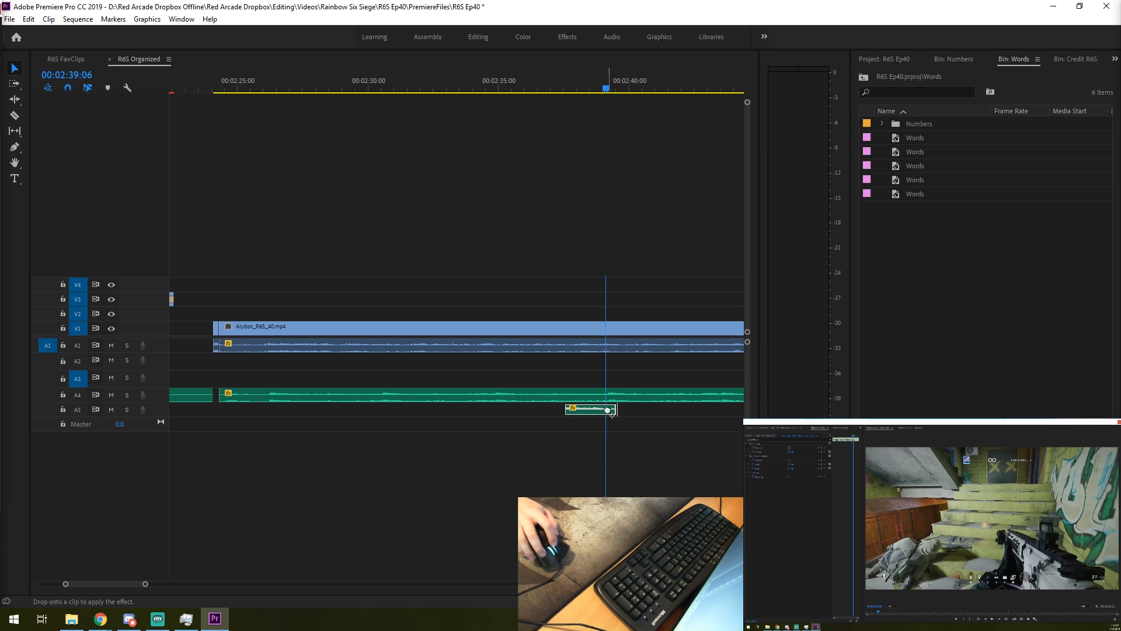
# - Open the A5 gunshot clip's Multiband Compressor with the Broadcast preset, switch the effect off, close it and play from just before the clip
pyautogui.click(805, 482)
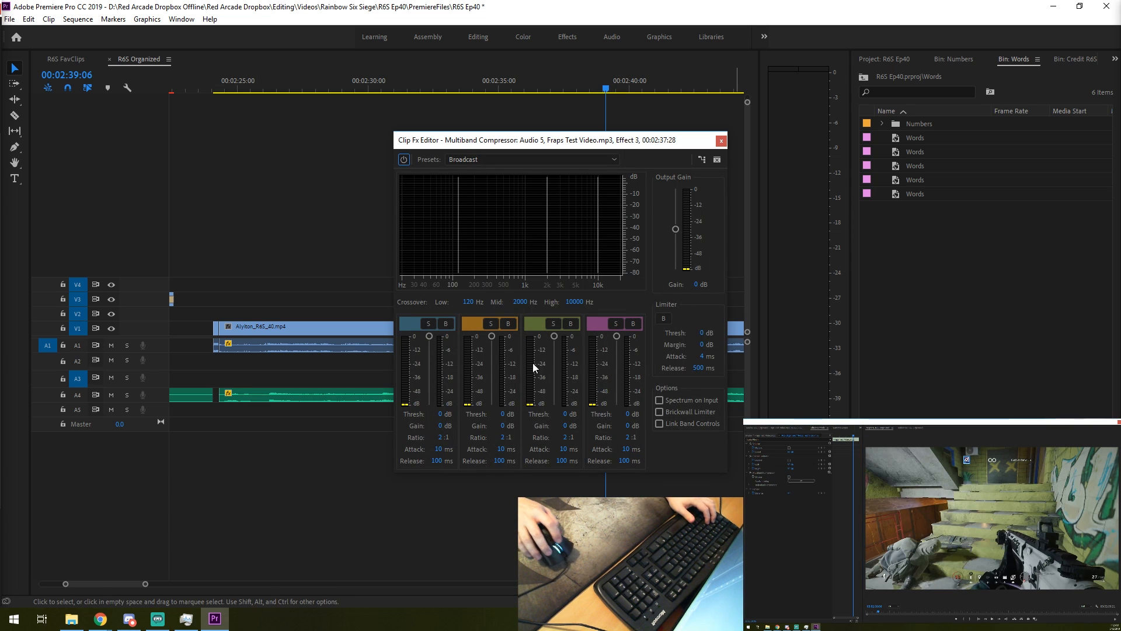
pyautogui.click(467, 160)
pyautogui.click(625, 205)
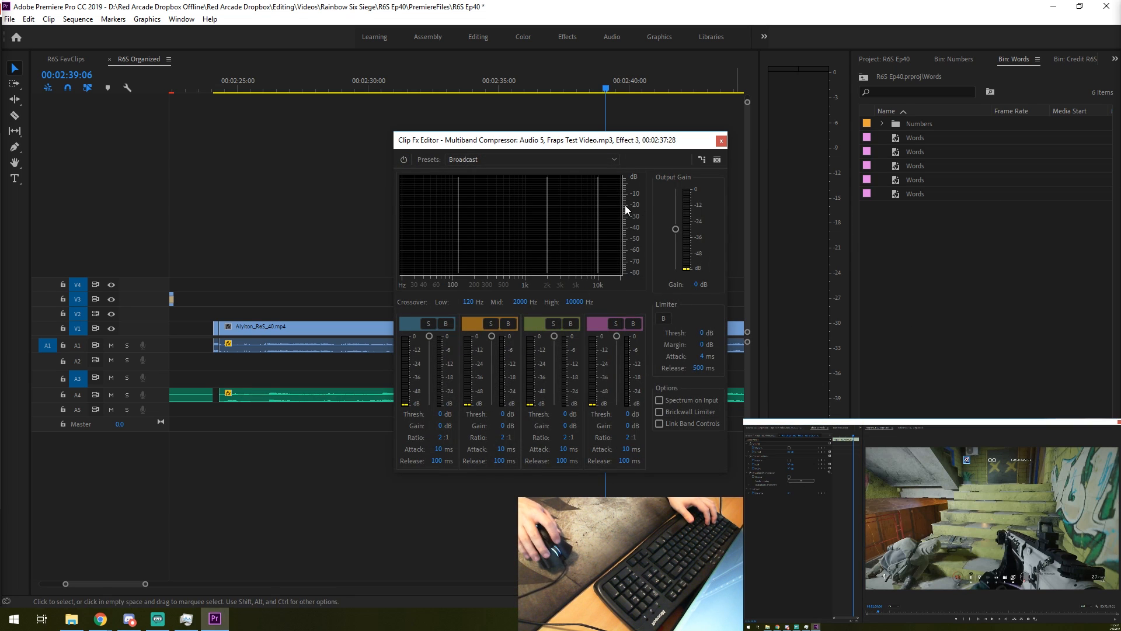
pyautogui.click(722, 142)
pyautogui.click(554, 86)
pyautogui.press('space')
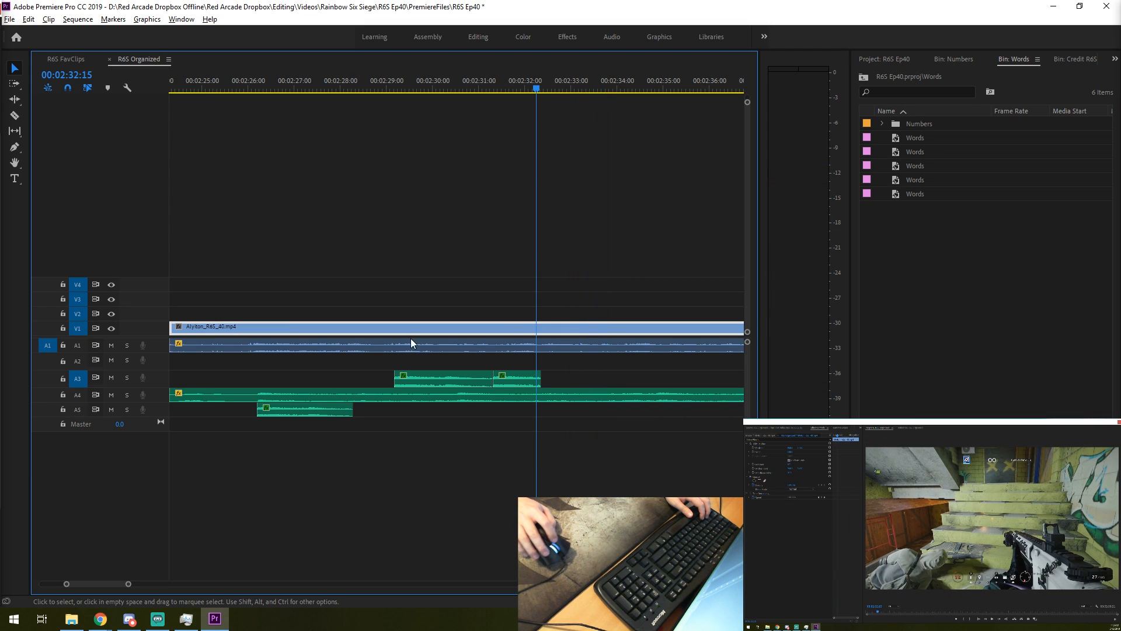
# - Undo the second A3 gunshot placement, paste the gunshot again on A3 at 00:02:31:19 and play the section back
pyautogui.hotkey('ctrl', 'z')
pyautogui.hotkey('ctrl', 'z')
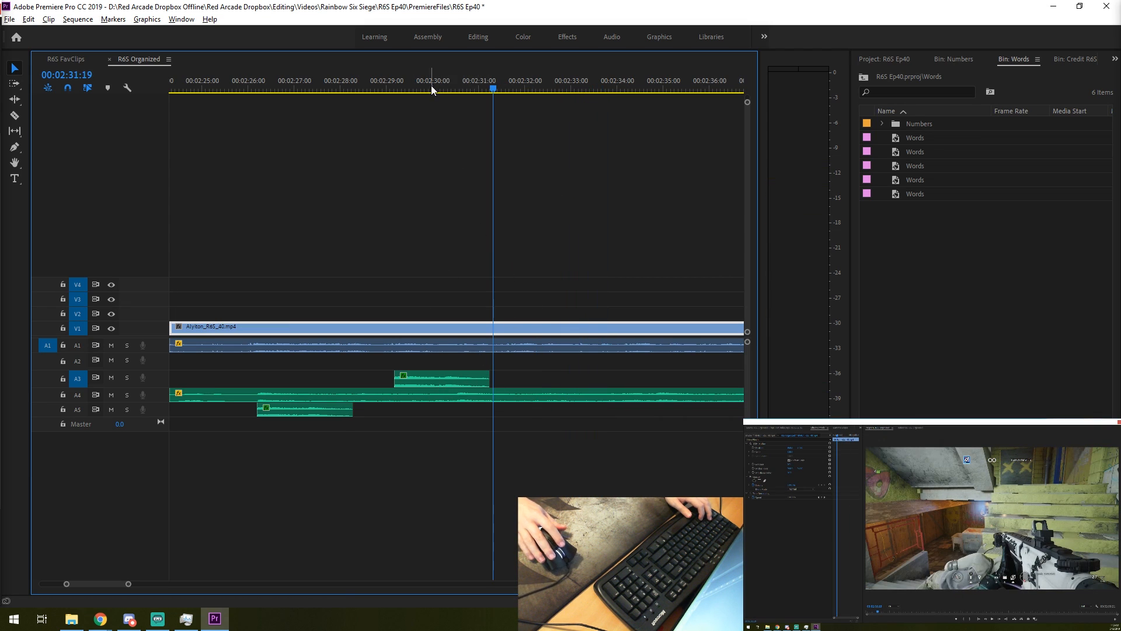
pyautogui.hotkey('ctrl', 'v')
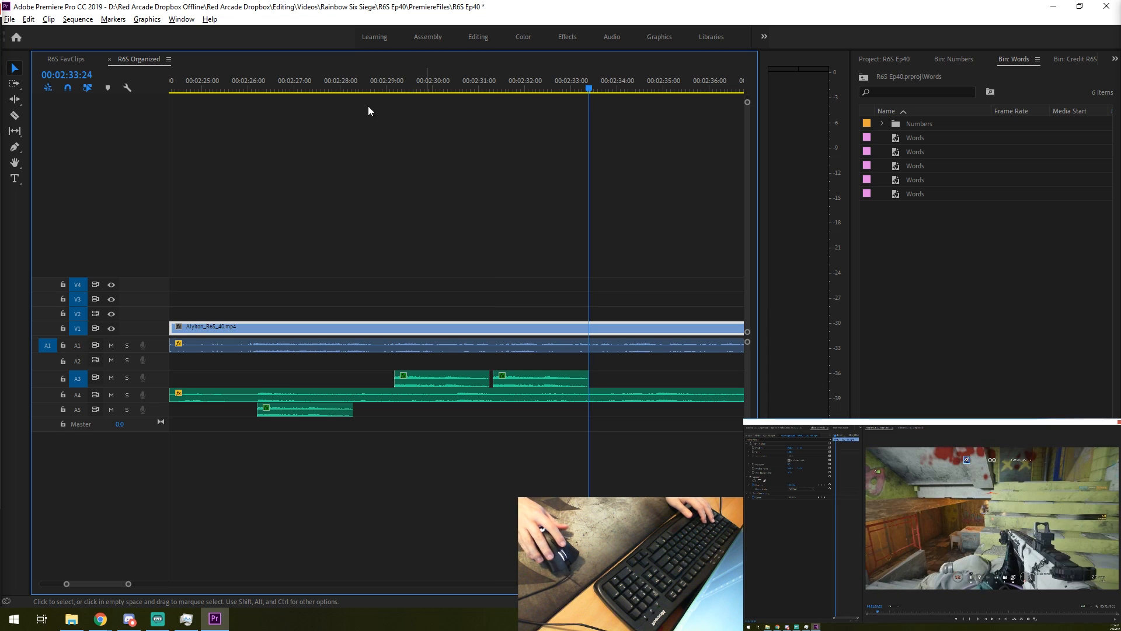
pyautogui.click(365, 87)
pyautogui.press('space')
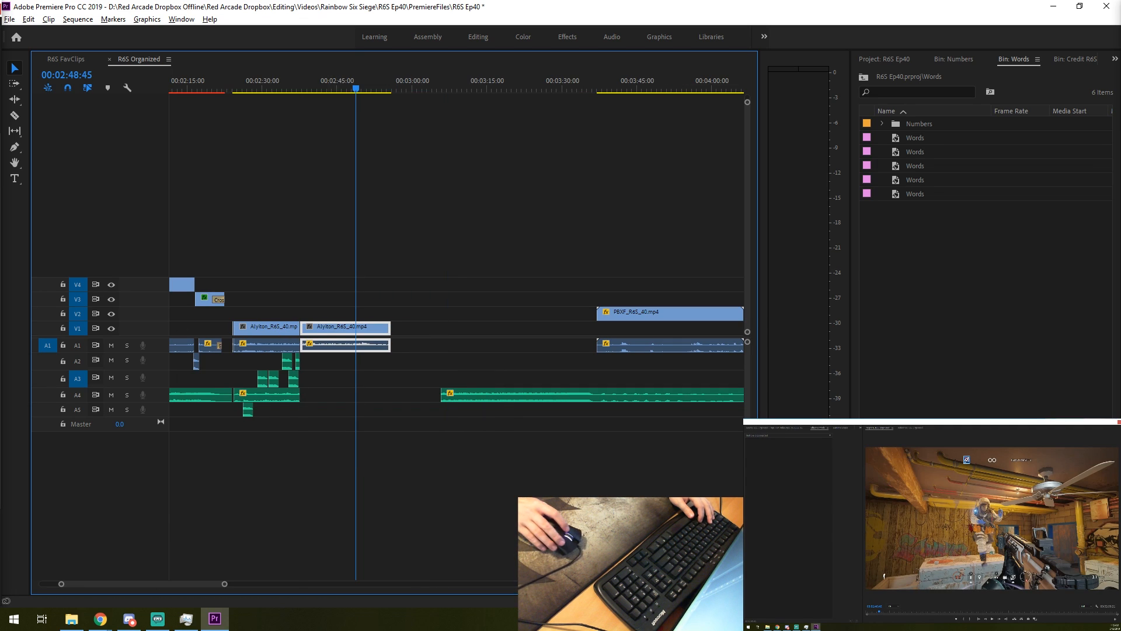
# - Place the long audio clip on A5 at the start of the second Alyiton gameplay segment and play across the join from 00:02:36:40
pyautogui.scroll(-3, 489, 520)
pyautogui.scroll(-1, 420, 491)
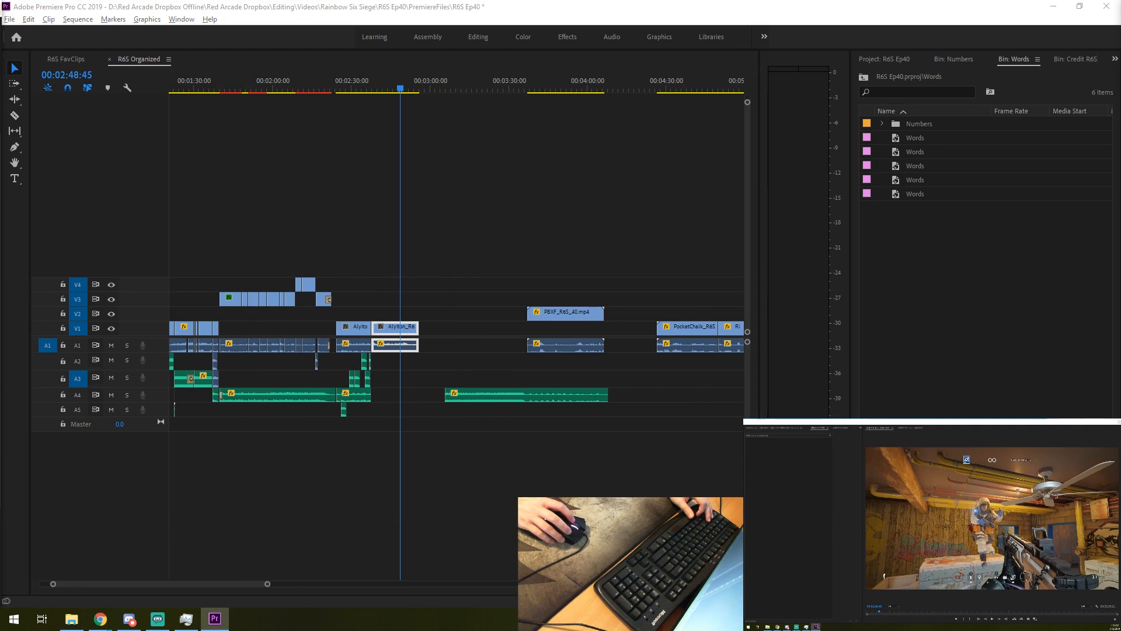
pyautogui.moveTo(401, 415); pyautogui.dragTo(378, 413)
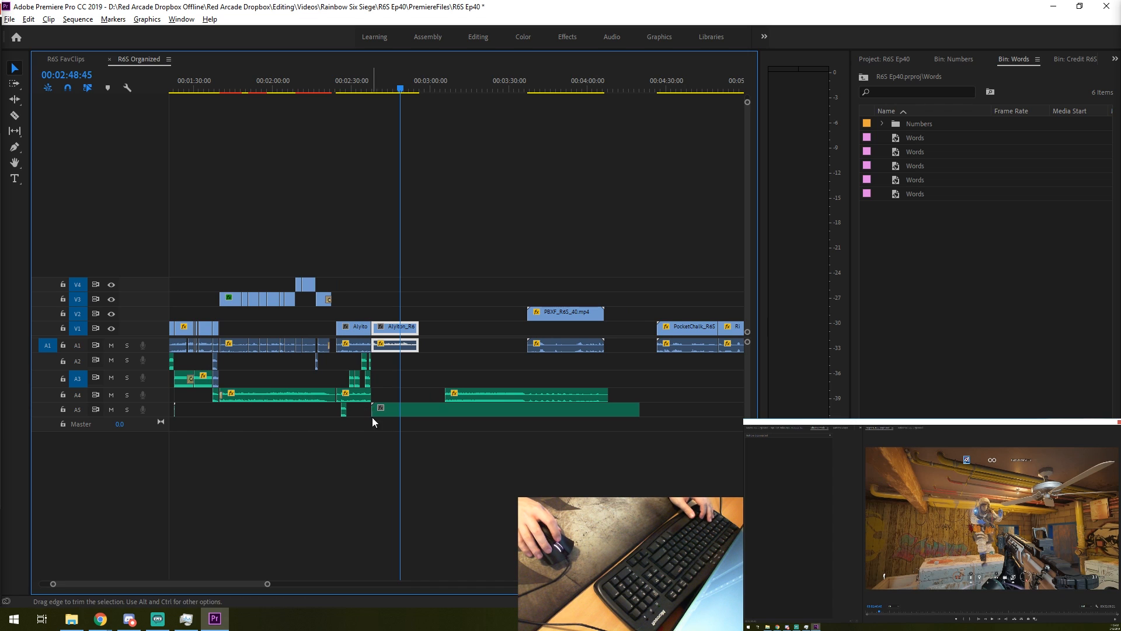
pyautogui.scroll(4, 377, 403)
pyautogui.click(337, 89)
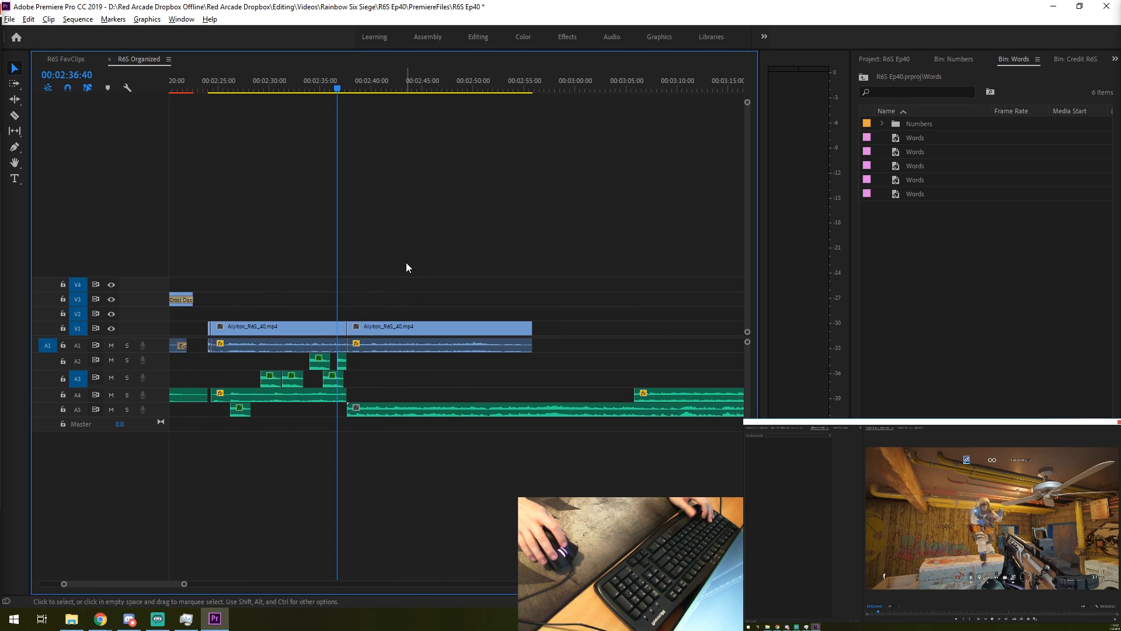
pyautogui.press('space')
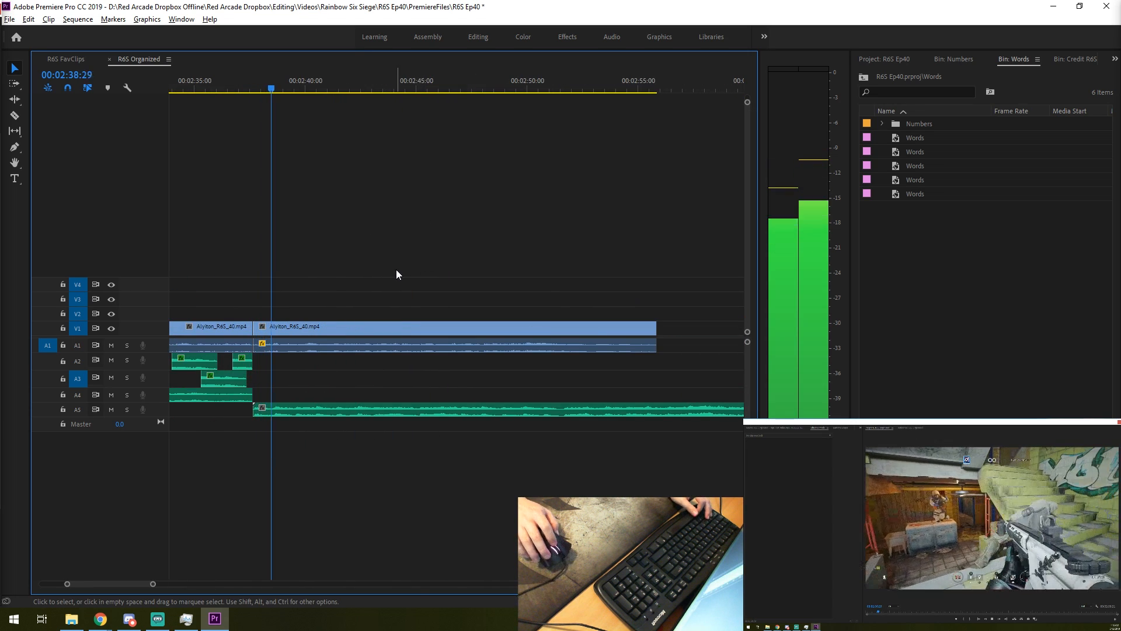
pyautogui.scroll(3, 377, 271)
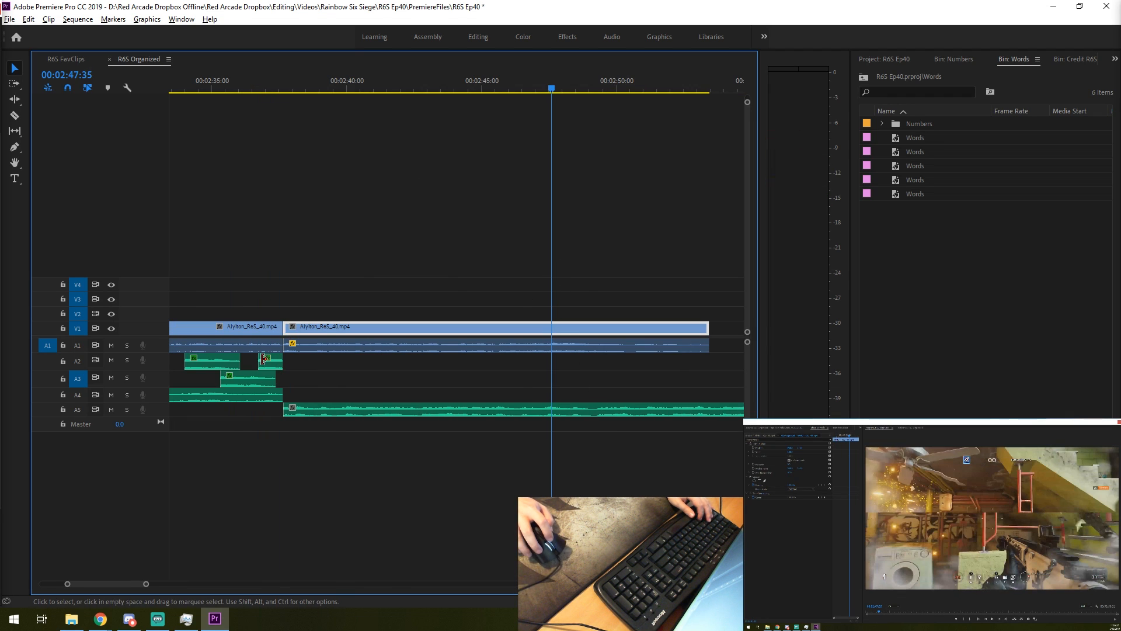
# - Copy the A3 gunshot near 00:02:36:00 to A3 at about 00:02:45:38 and check its timing against the footage
pyautogui.click(253, 379)
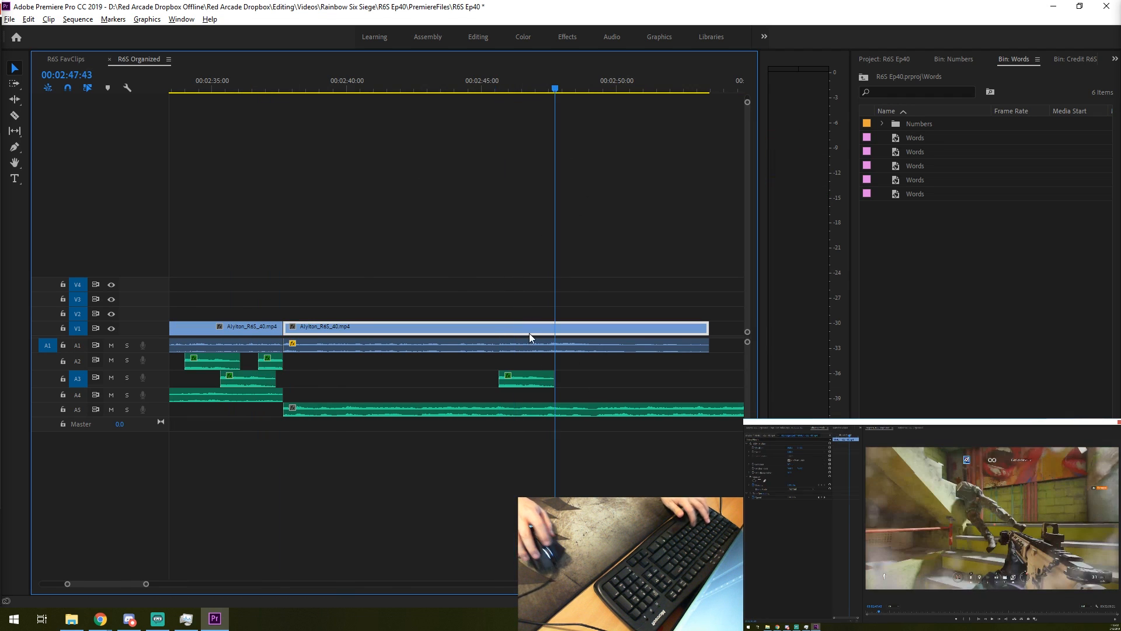
pyautogui.scroll(3, 488, 126)
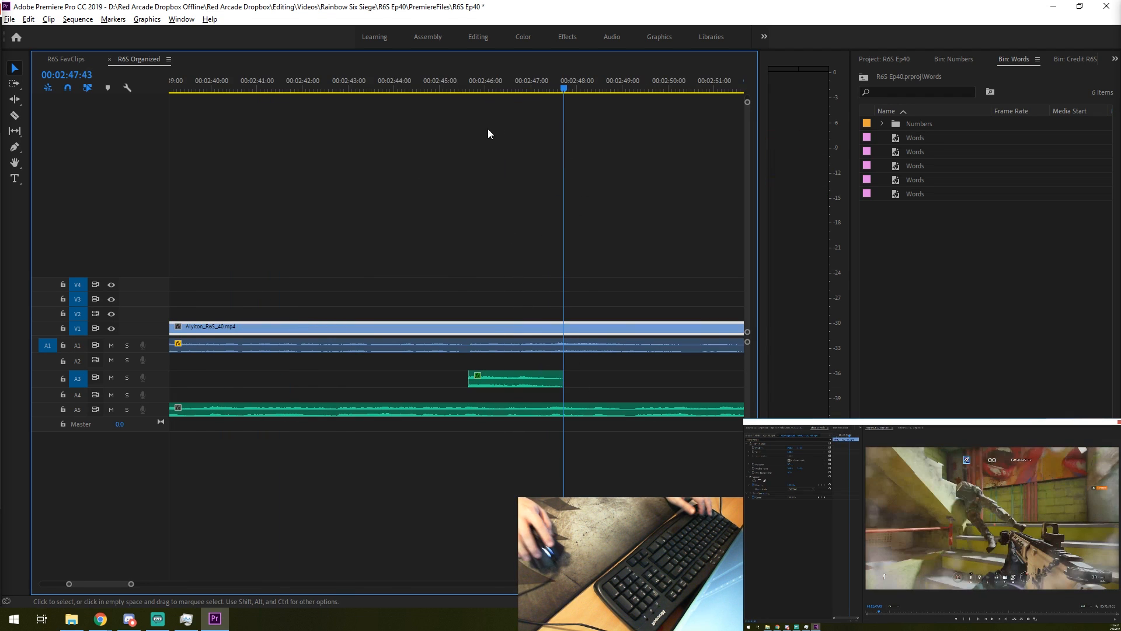
pyautogui.hotkey('shift', 'k')
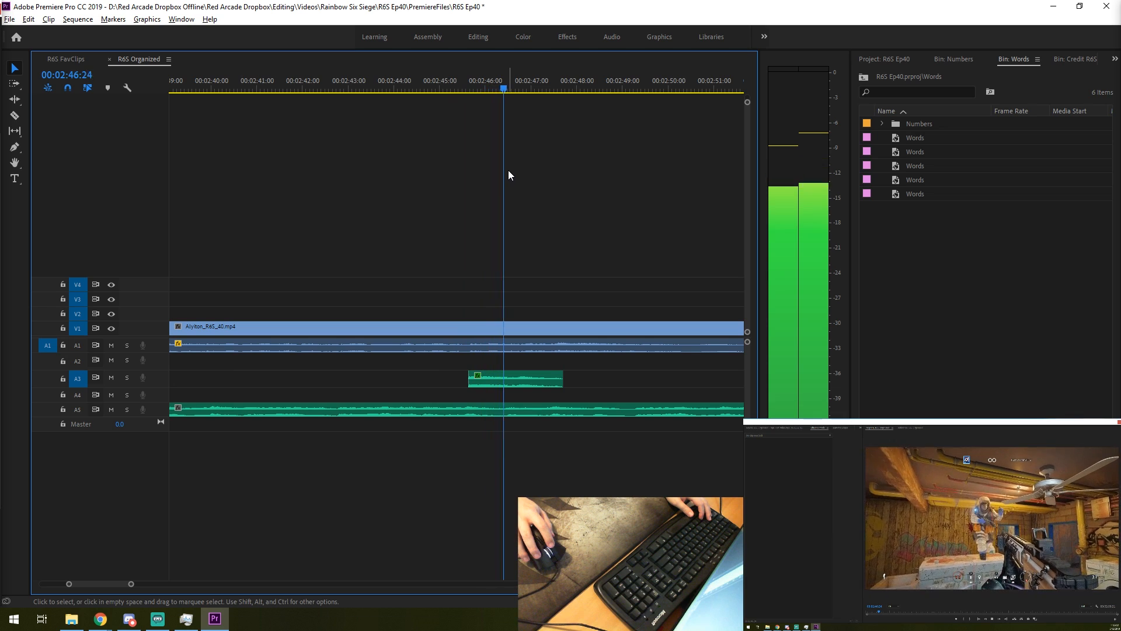
pyautogui.press('space')
pyautogui.rightClick(490, 152)
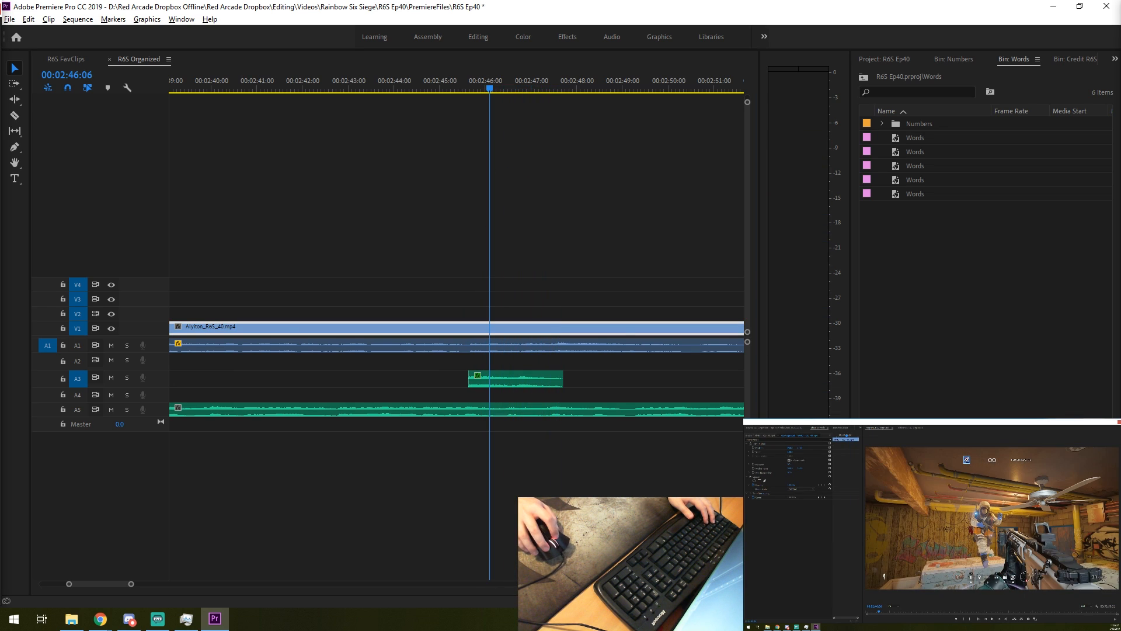
# - Add an Exponential Fade to the start of the A3 gunshot near 00:02:45:38, shorten it to a few frames and play across it
pyautogui.rightClick(457, 119)
pyautogui.press('space')
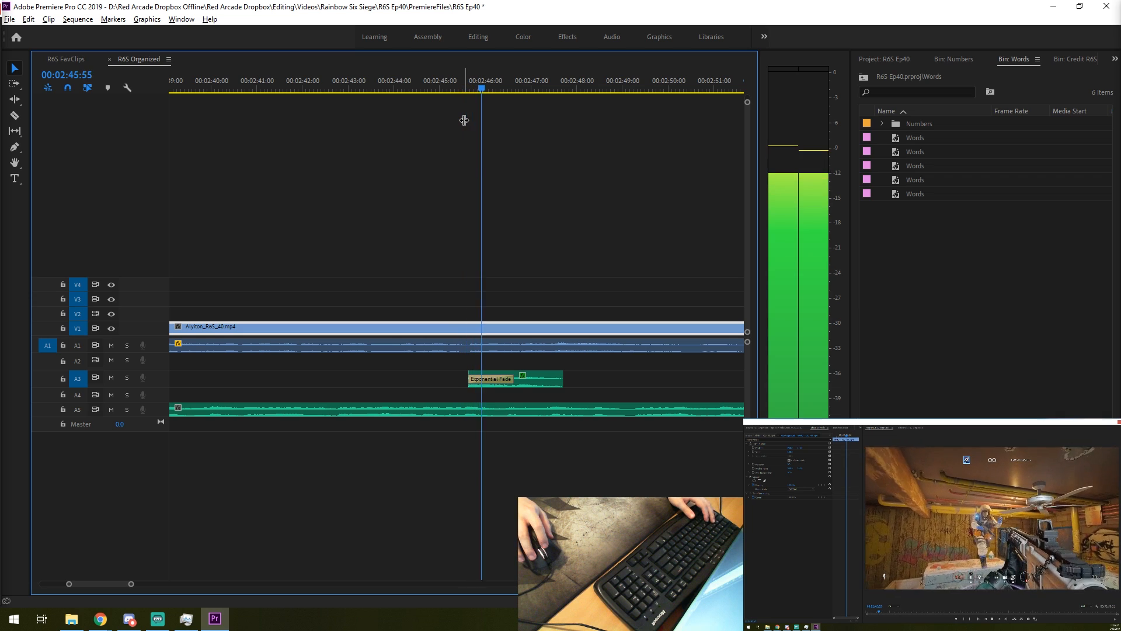
pyautogui.rightClick(499, 399)
pyautogui.click(494, 384)
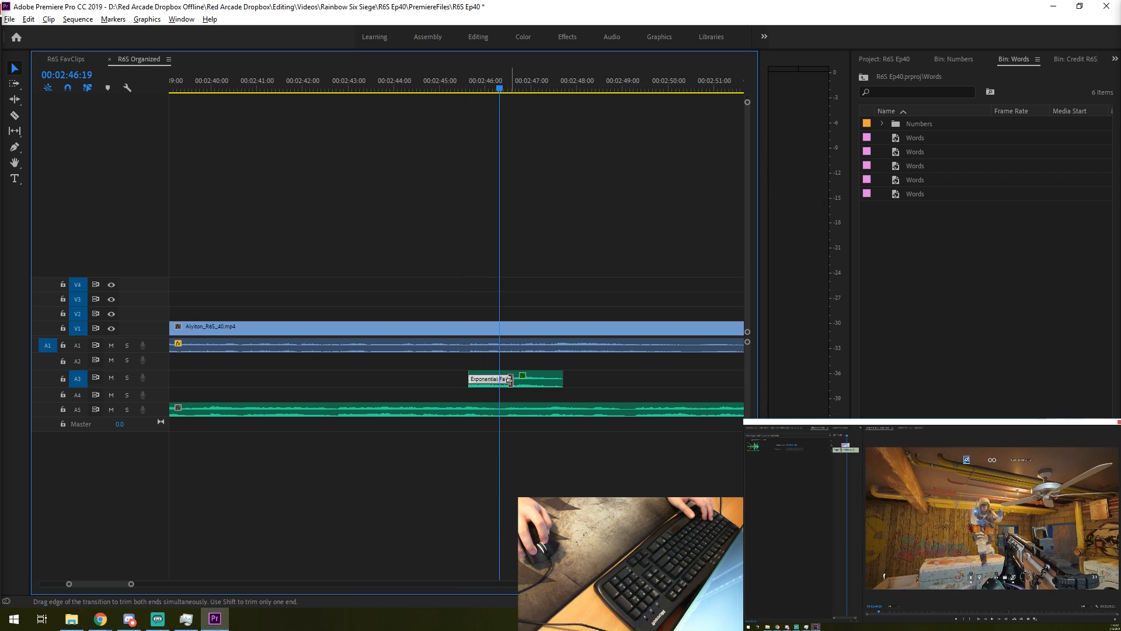
pyautogui.moveTo(478, 379); pyautogui.dragTo(472, 379)
pyautogui.click(465, 92)
pyautogui.press('space')
pyautogui.press('space')
pyautogui.rightClick(457, 117)
# - Apply the same short fade to the starts of the earlier gunshot clips on A2 and A3
pyautogui.press('space')
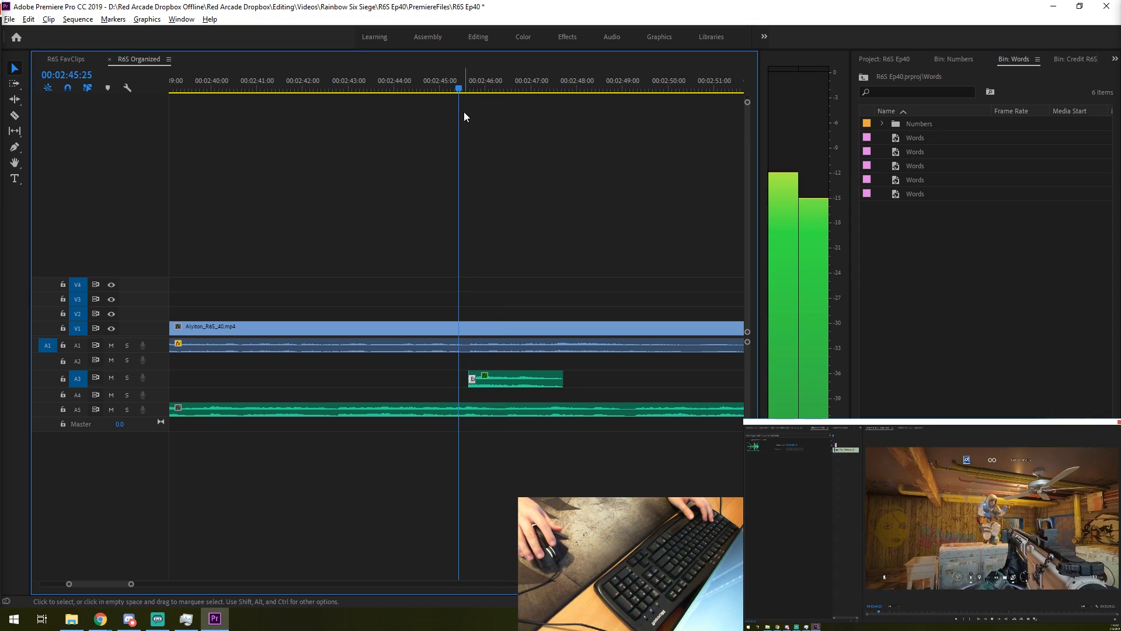
pyautogui.press('space')
pyautogui.press('-')
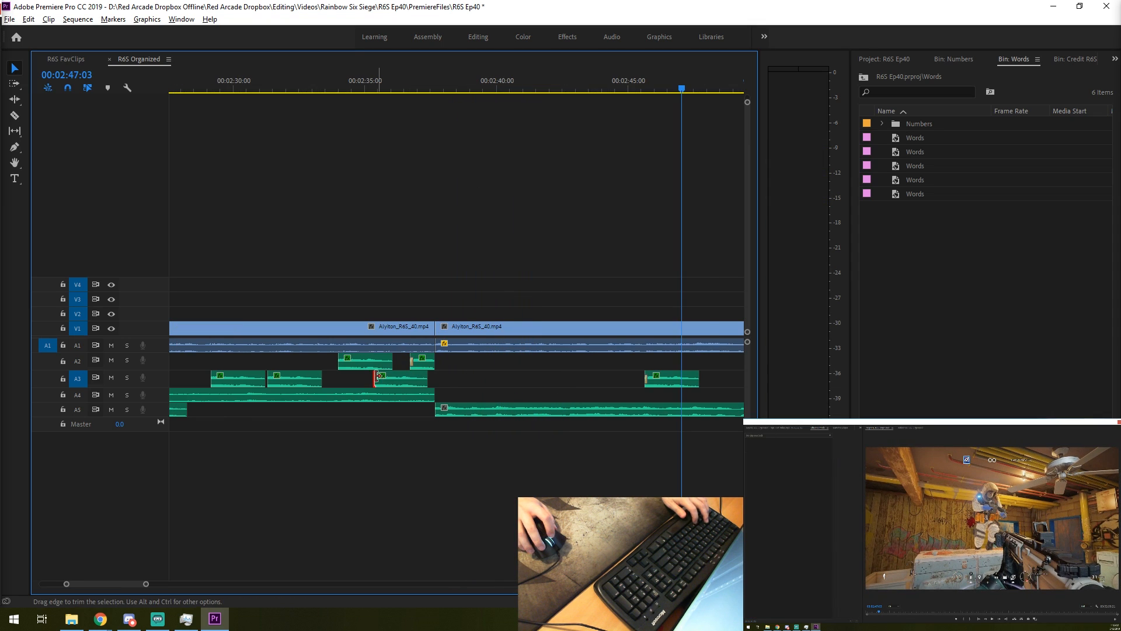
pyautogui.click(344, 361)
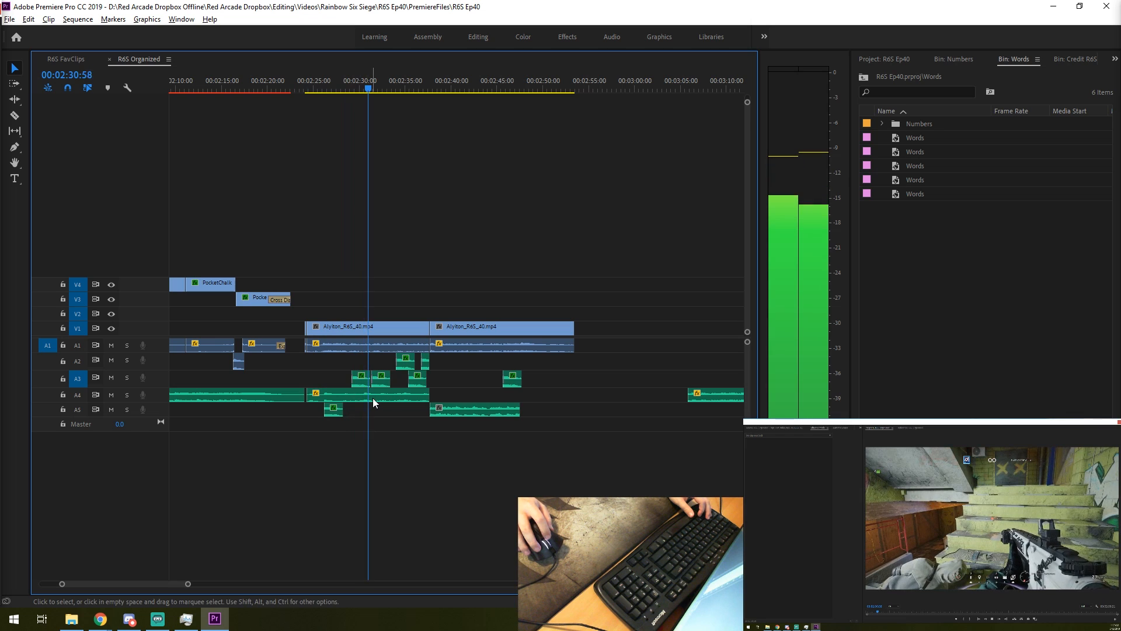
# - Delete the A4 music under the first Alyiton gameplay segment and play the gunshot section from about 00:02:25:18
pyautogui.click(385, 399)
pyautogui.press('Delete')
pyautogui.click(318, 88)
pyautogui.press('space')
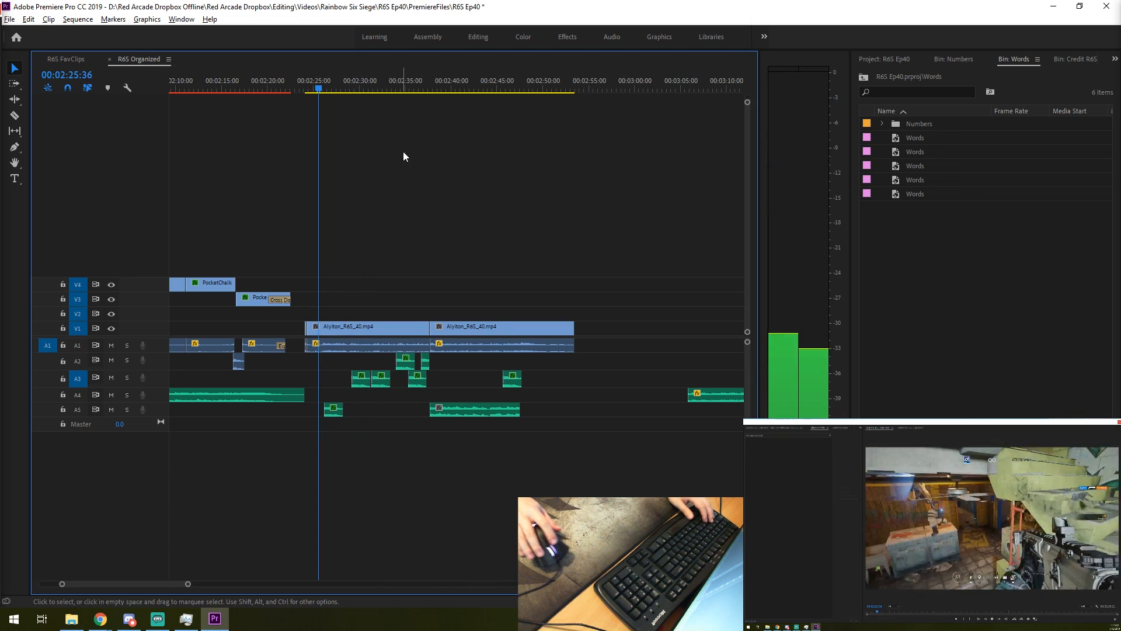
pyautogui.scroll(2, 382, 373)
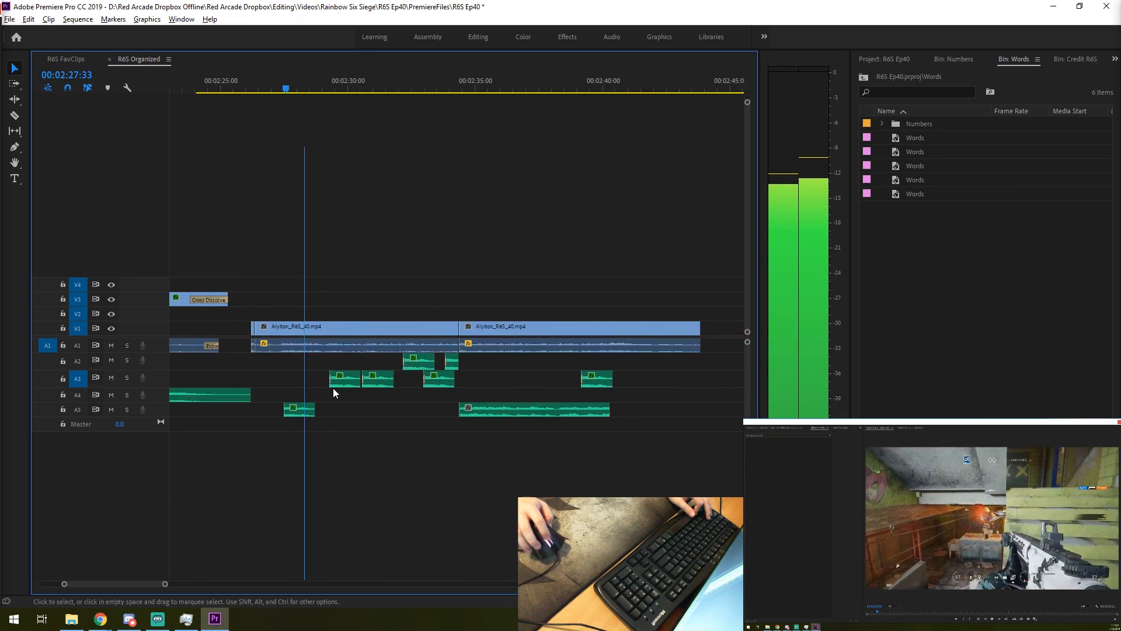
pyautogui.scroll(2, 333, 391)
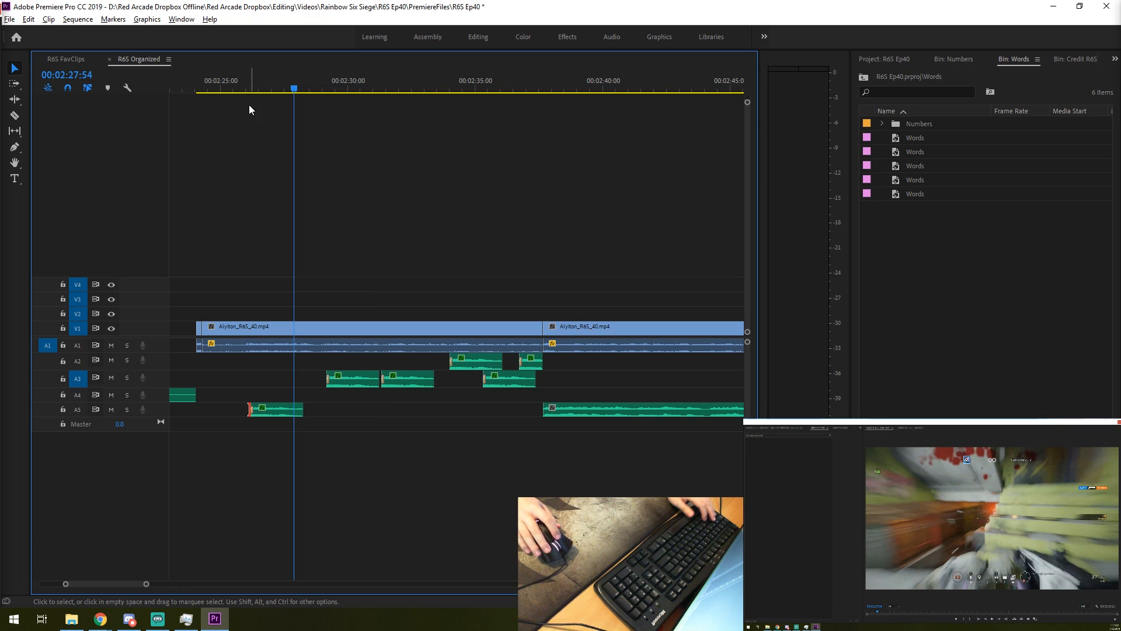
pyautogui.click(228, 88)
pyautogui.press('space')
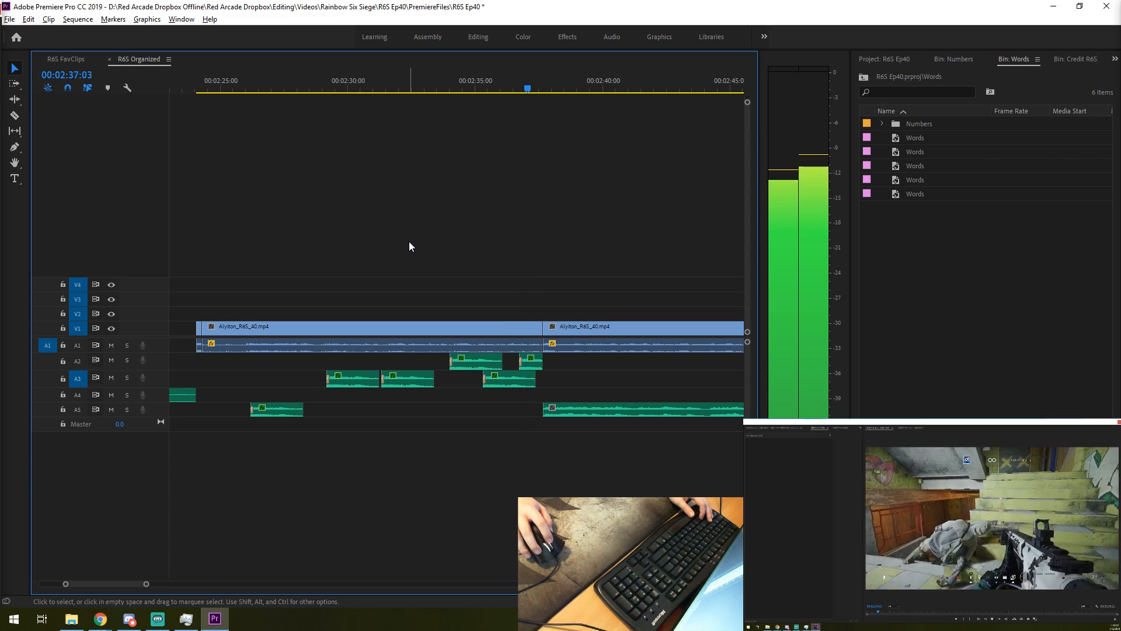
pyautogui.press('space')
# - Place a faded gunshot copy on A3 at the start of the second Alyiton gameplay segment and play it back
pyautogui.press('=')
pyautogui.moveTo(266, 378); pyautogui.dragTo(229, 383)
pyautogui.click(184, 89)
pyautogui.press('space')
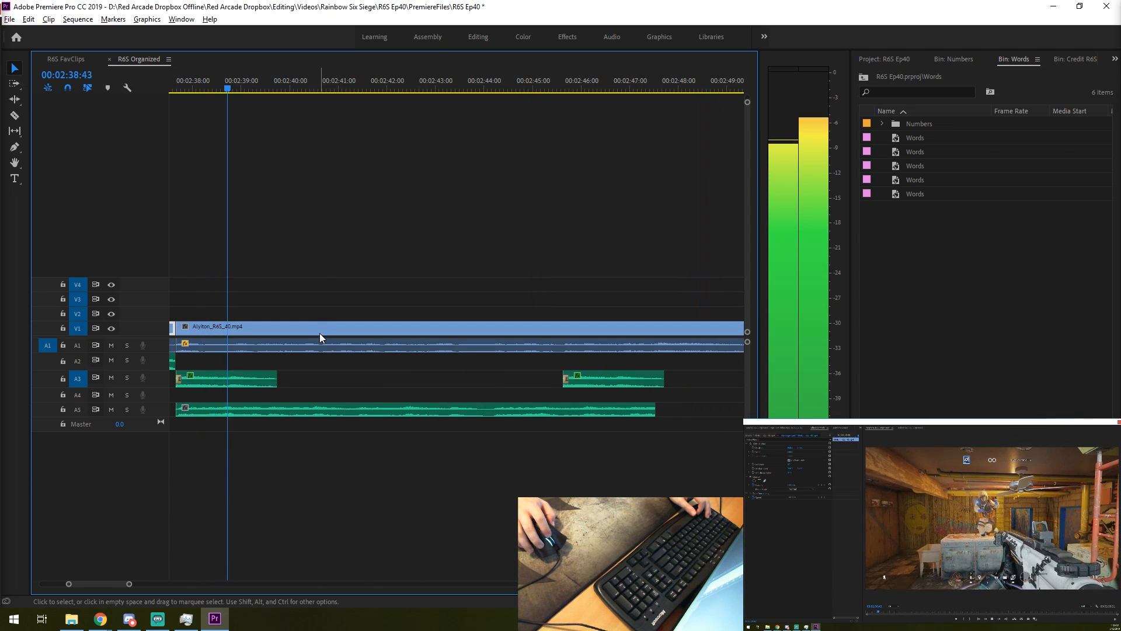
pyautogui.scroll(9, 320, 334)
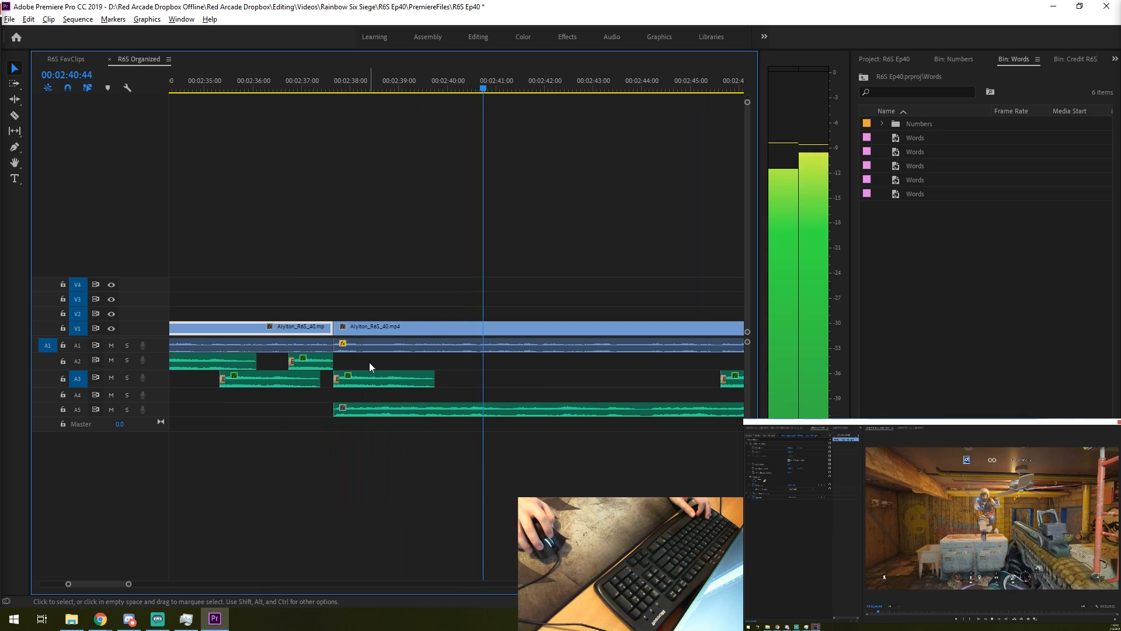
# - Play across the second segment's start and move its first A3 gunshot later to about 00:02:38:24
pyautogui.click(296, 89)
pyautogui.press('=')
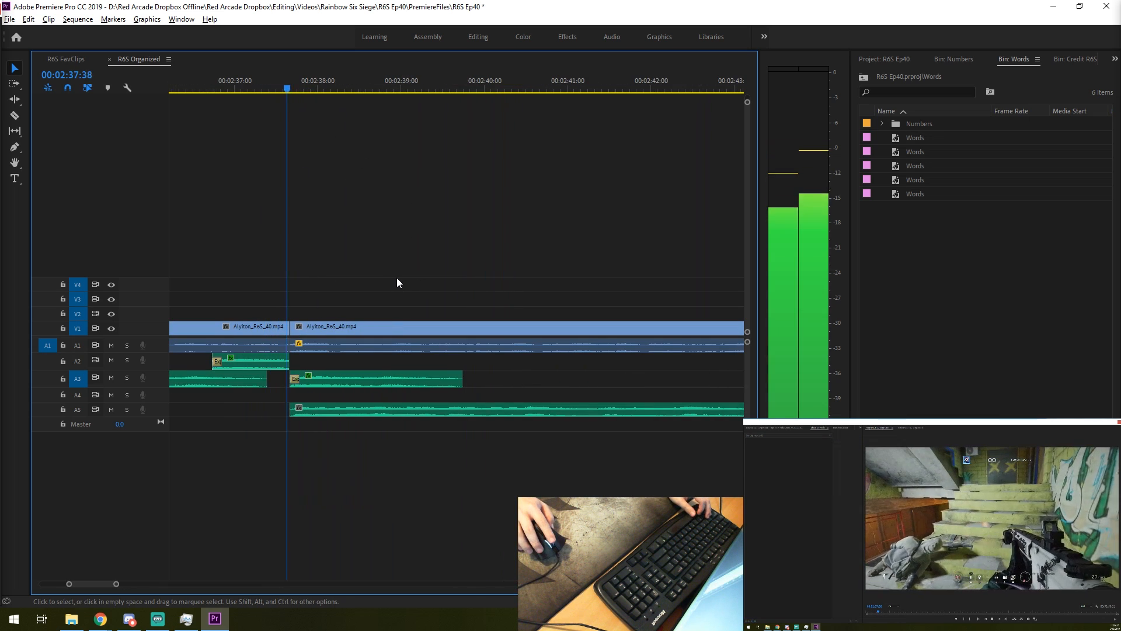
pyautogui.click(415, 383)
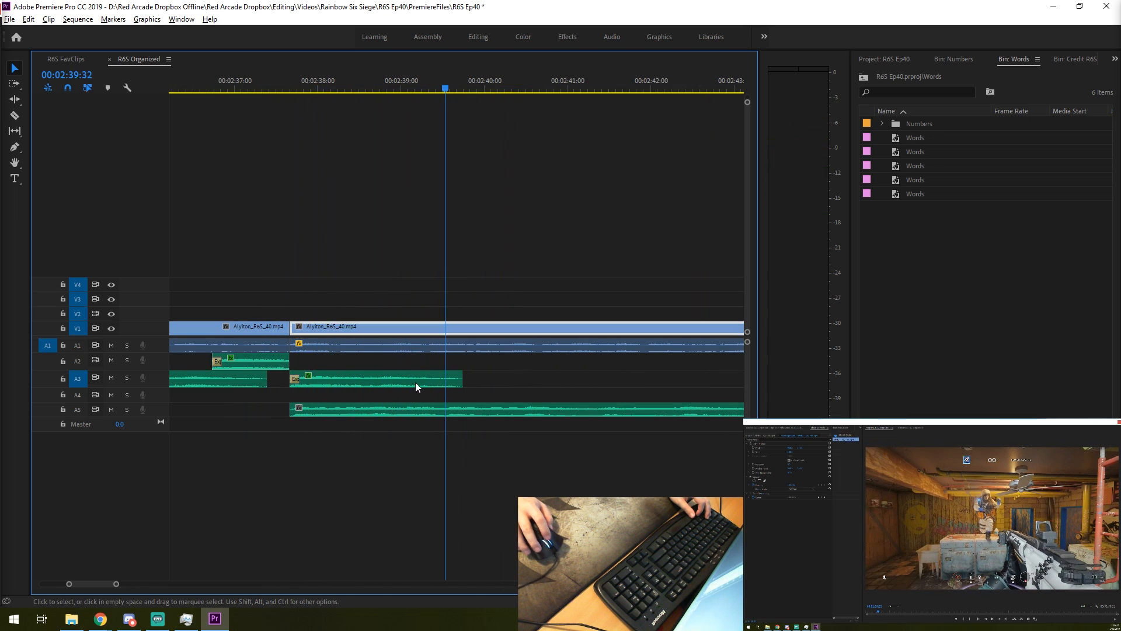
pyautogui.click(411, 383)
pyautogui.moveTo(377, 386); pyautogui.dragTo(442, 386)
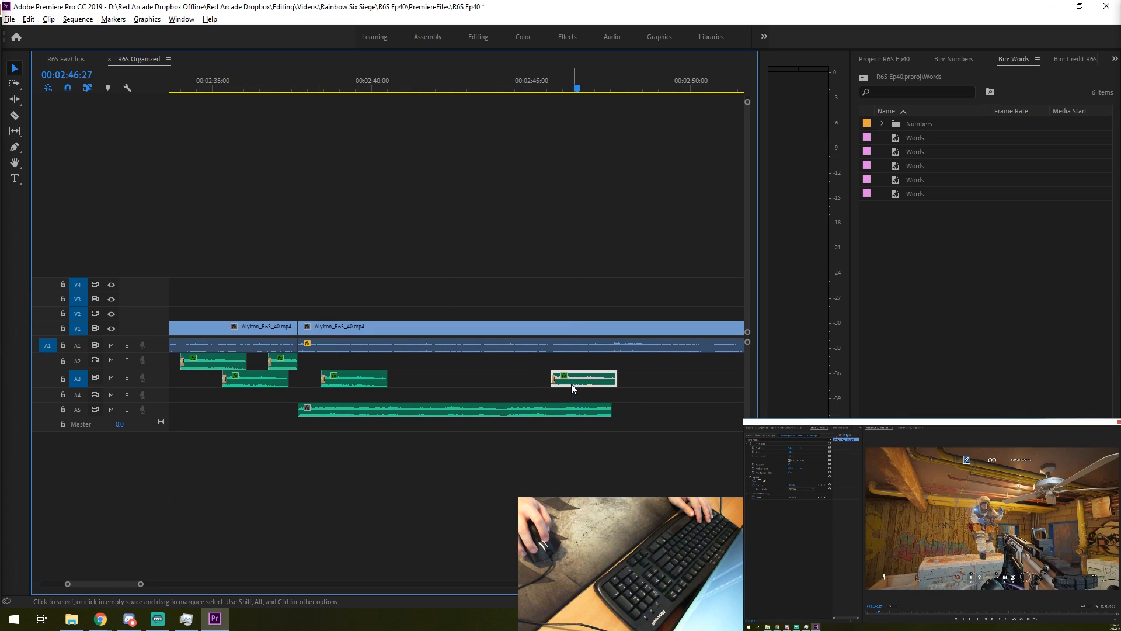
# - Move the last A3 gunshot earlier to about 00:02:45:00 and play across it to check the timing
pyautogui.moveTo(571, 385); pyautogui.dragTo(552, 383)
pyautogui.press('space')
pyautogui.press('space')
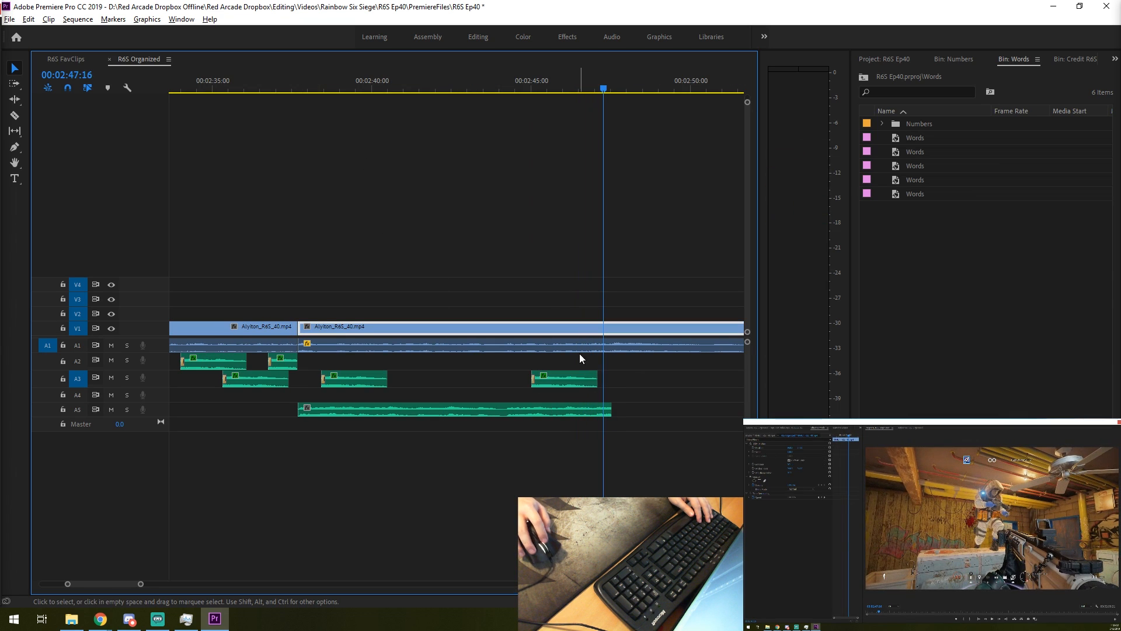
pyautogui.click(588, 93)
pyautogui.press('Up')
pyautogui.press('space')
pyautogui.scroll(3, 607, 435)
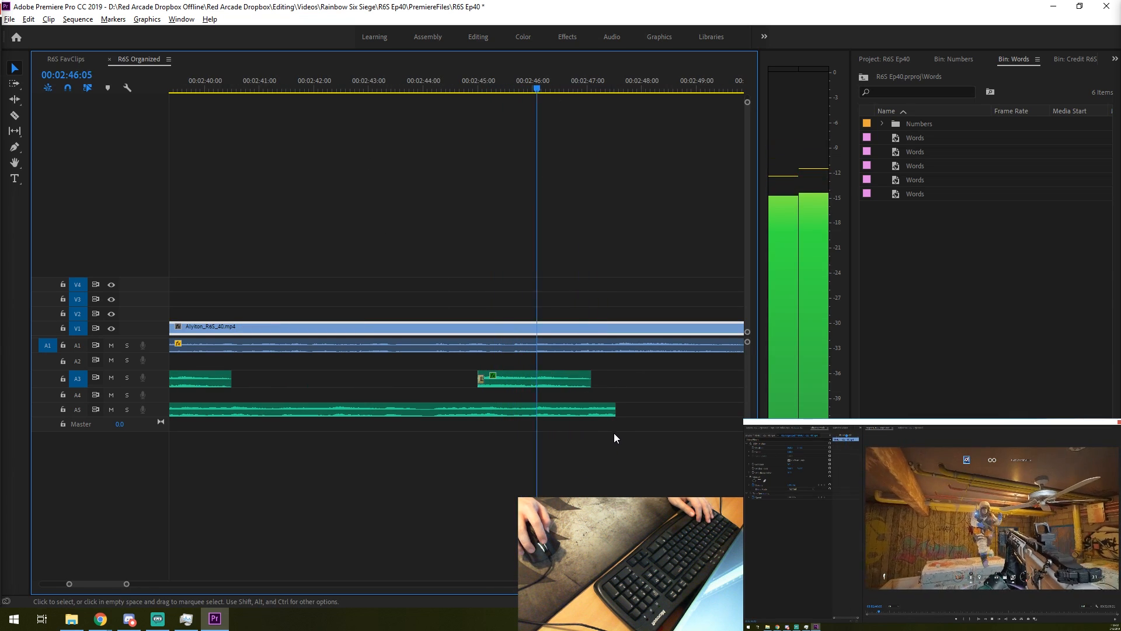
# - Play back the gunshots around the join between the two Alyiton segments from about 00:02:36:30
pyautogui.press('space')
pyautogui.scroll(-3, 619, 432)
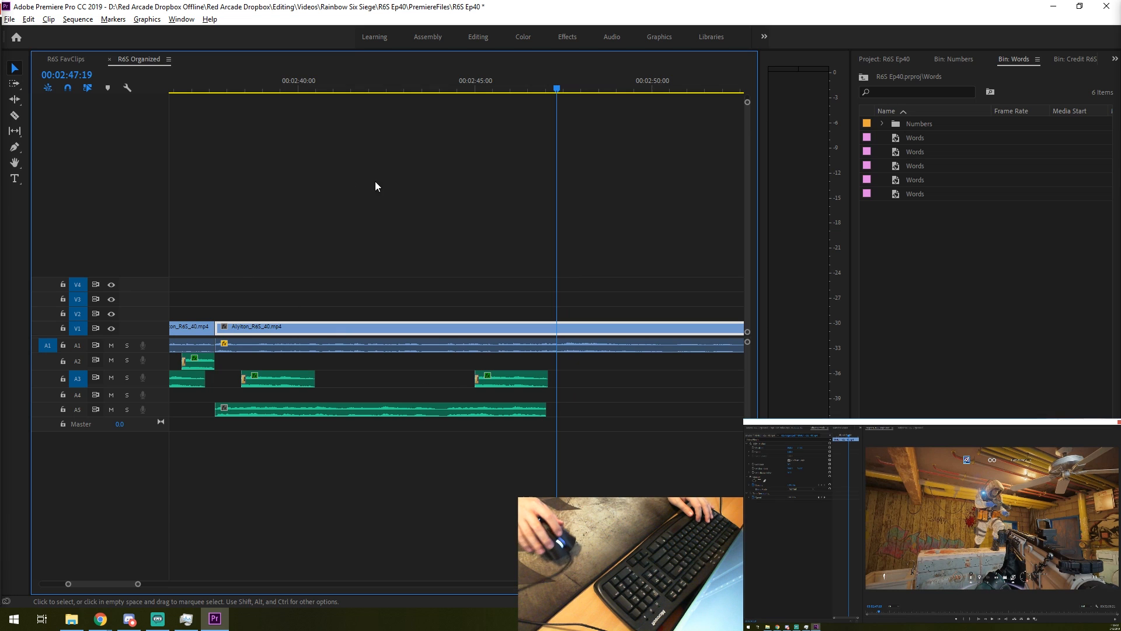
pyautogui.moveTo(224, 90); pyautogui.dragTo(175, 91)
pyautogui.press('space')
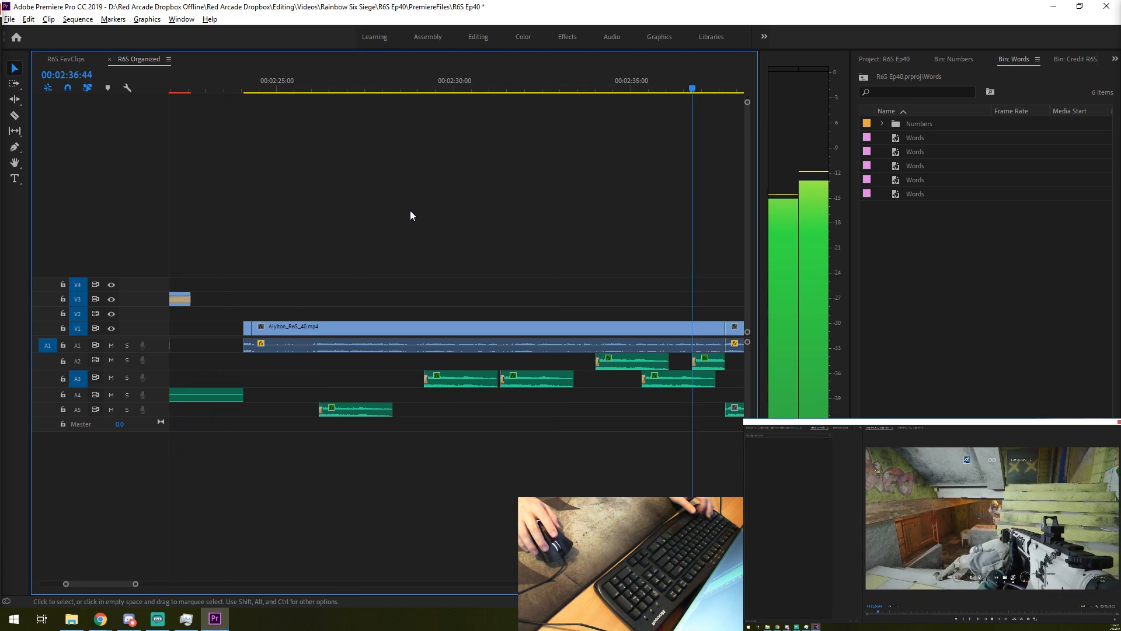
# - Move the music on A6 to start with the first gunshot at about 00:02:26:00 and adjust its audio gain
pyautogui.scroll(-5, 313, 374)
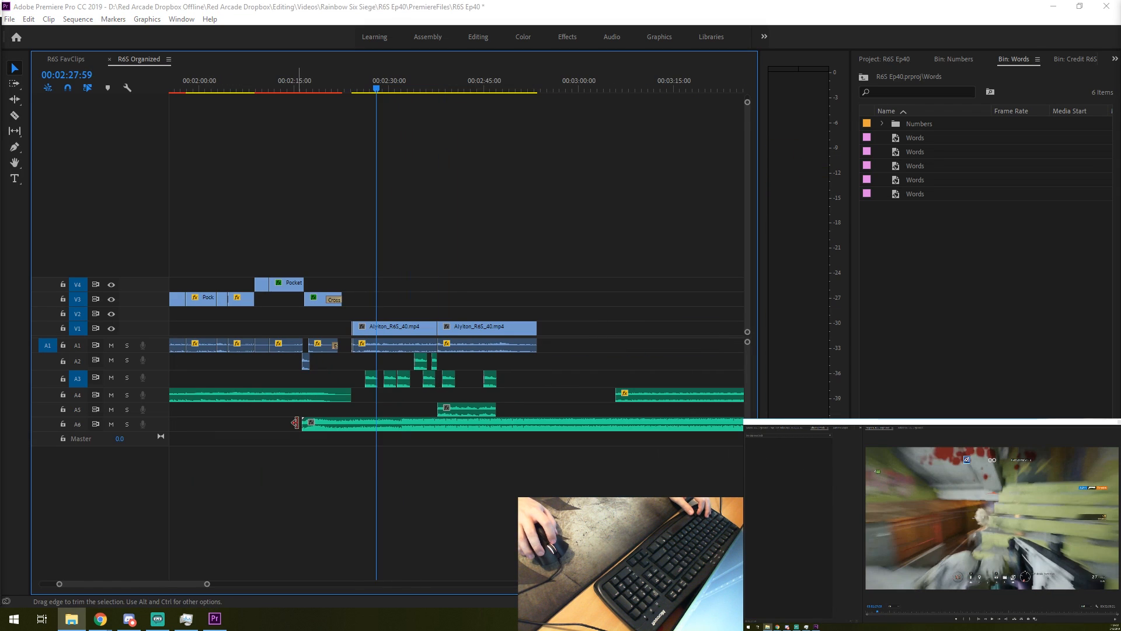
pyautogui.moveTo(314, 429); pyautogui.dragTo(385, 430)
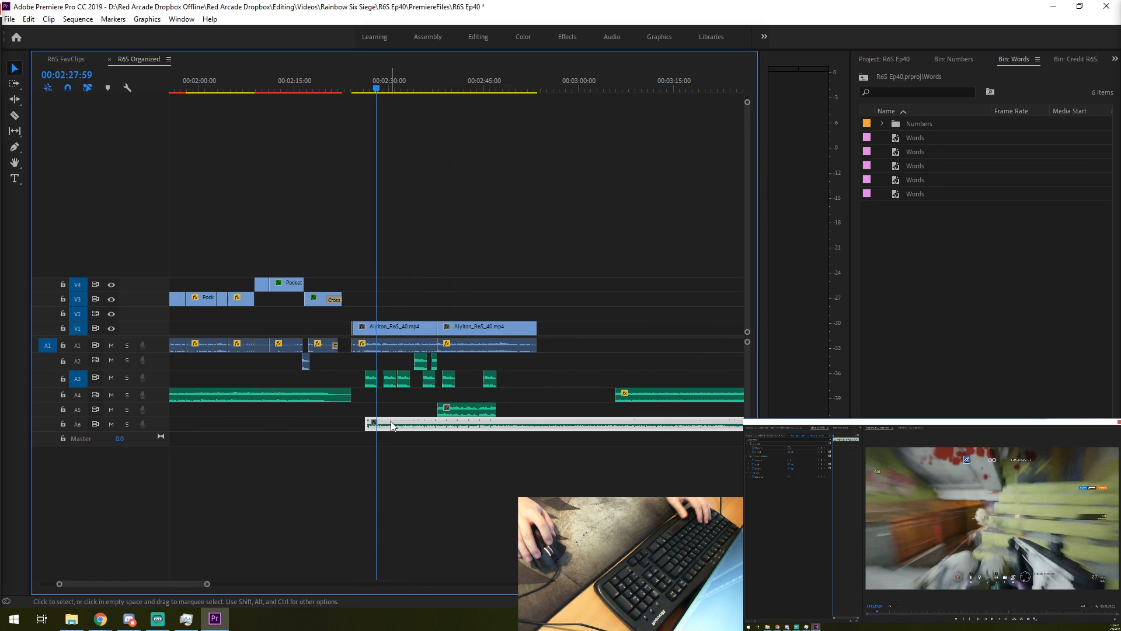
pyautogui.press('g')
pyautogui.press('Return')
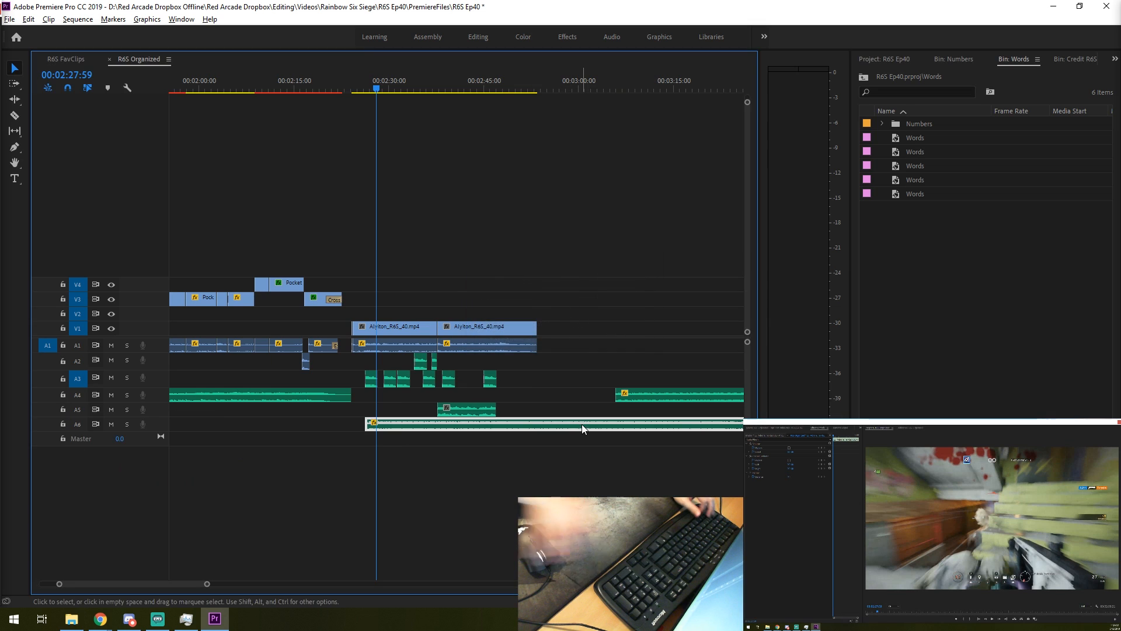
# - Move the A6 music earlier to start with the first Alyiton clip at about 00:02:24:00 and play it back
pyautogui.press('=')
pyautogui.moveTo(476, 430); pyautogui.dragTo(426, 430)
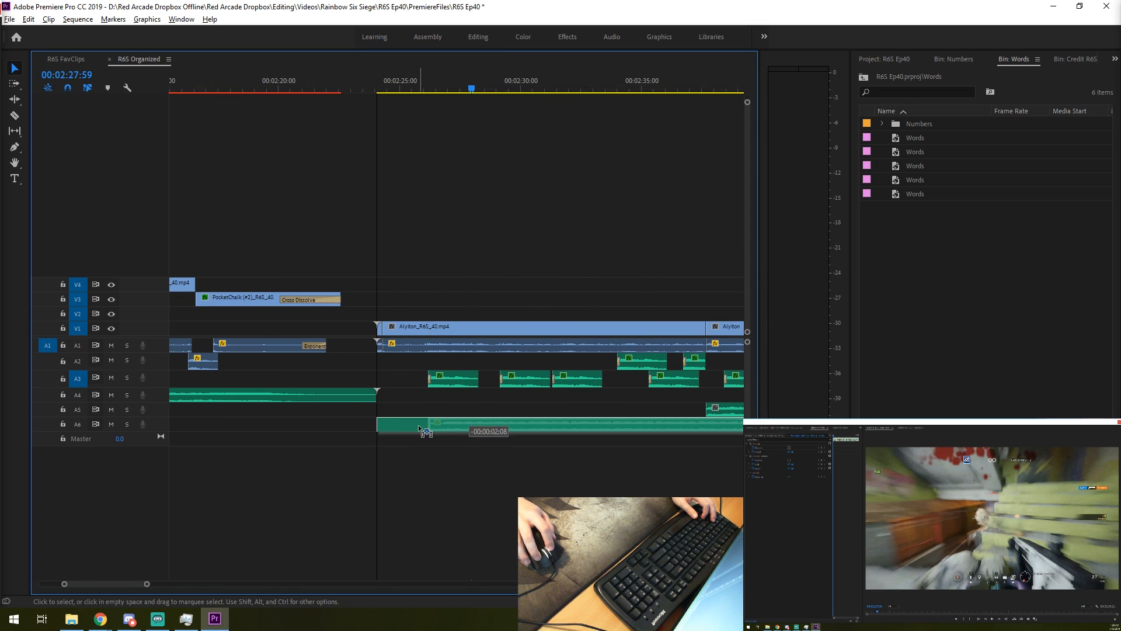
pyautogui.click(380, 86)
pyautogui.press('=')
pyautogui.press('space')
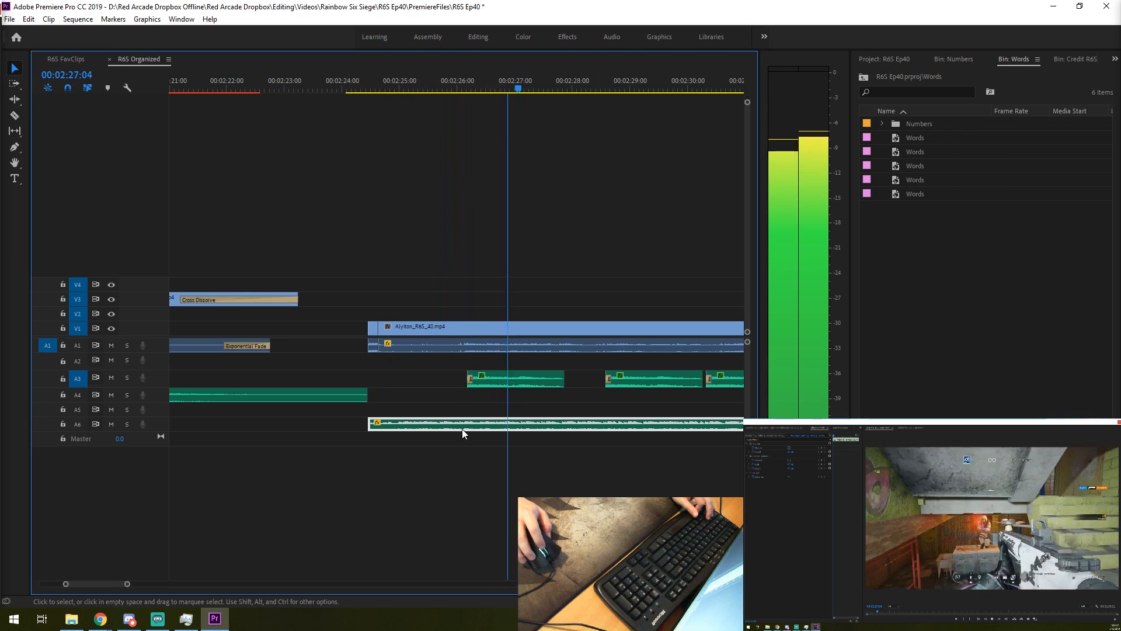
pyautogui.scroll(1, 463, 420)
pyautogui.press('space')
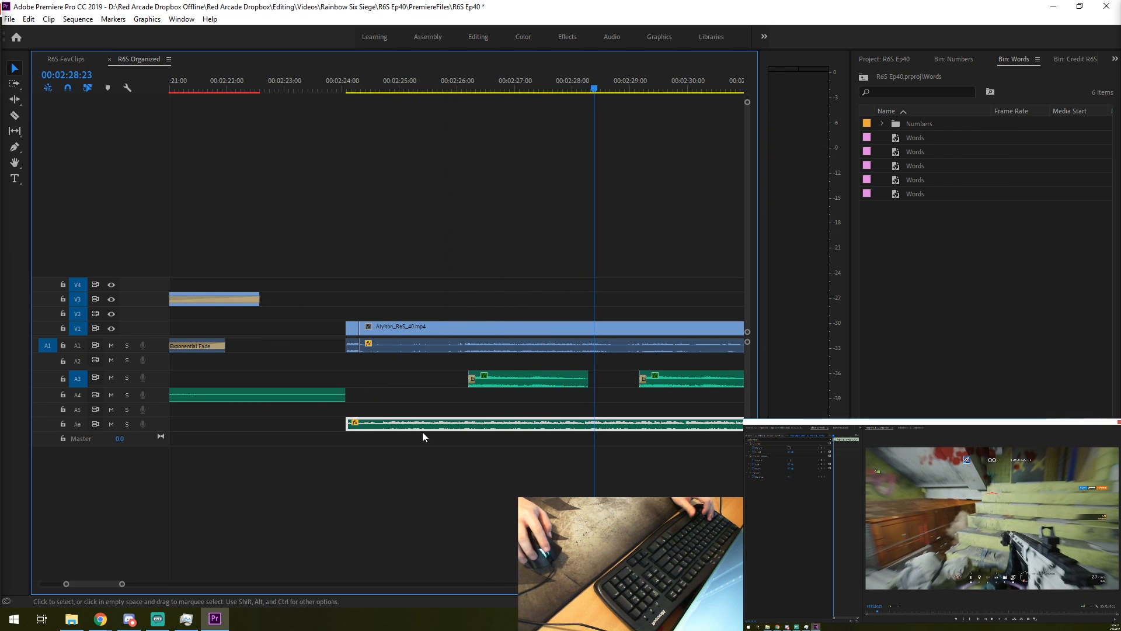
pyautogui.click(379, 110)
pyautogui.press('space')
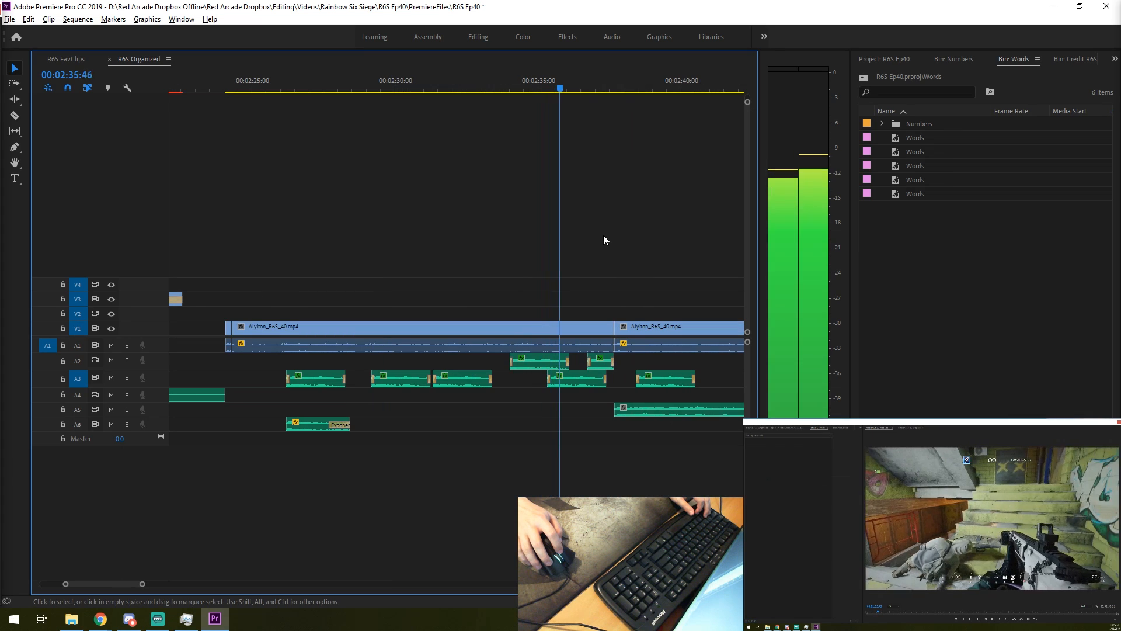
# - Ripple delete the end portion of the first Alyiton segment with its gunshots so it ends at about 00:02:33:07
pyautogui.press('v')
pyautogui.click(591, 338)
pyautogui.hotkey('shift', 'Delete')
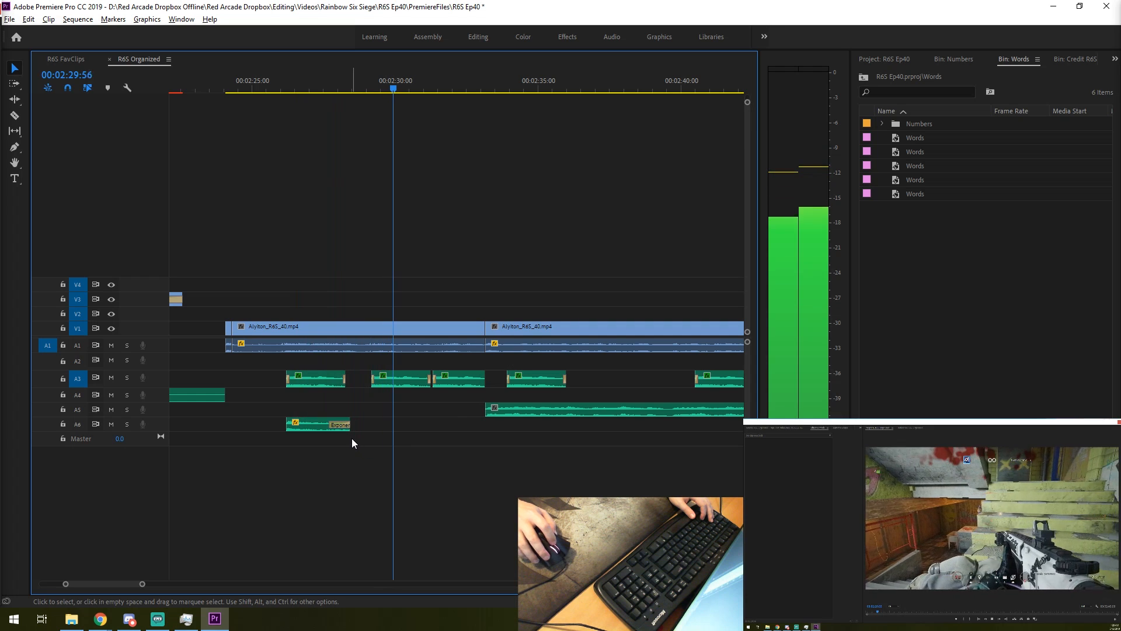
# - Extend the end of the A6 music to about 00:02:31:24 and play it back
pyautogui.press('space')
pyautogui.moveTo(355, 427); pyautogui.dragTo(401, 426)
pyautogui.press('space')
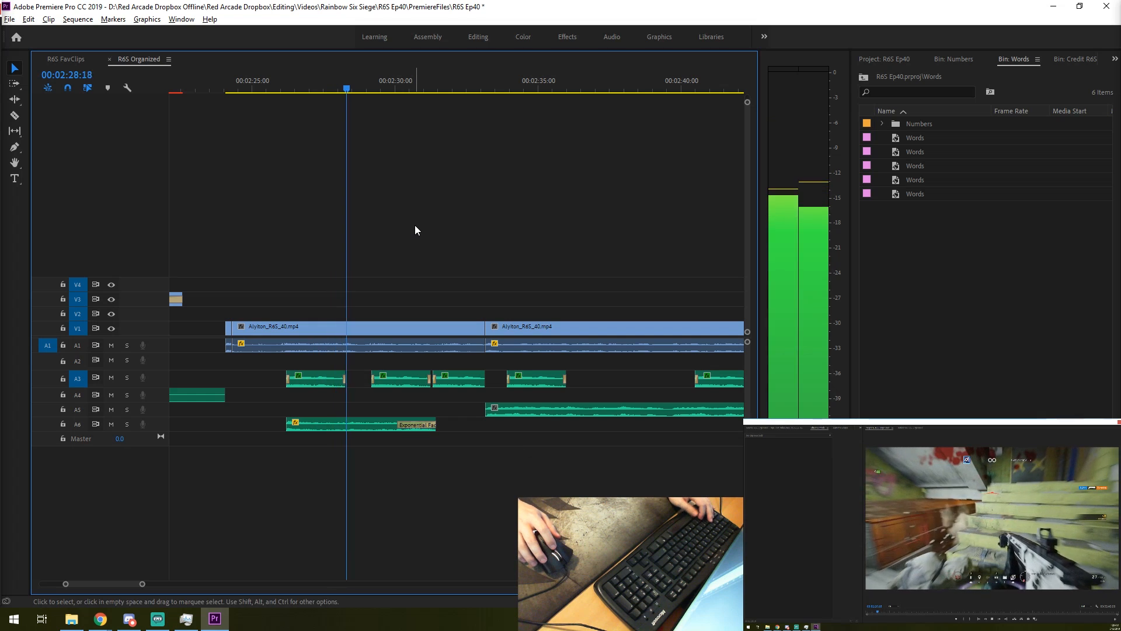
pyautogui.press('space')
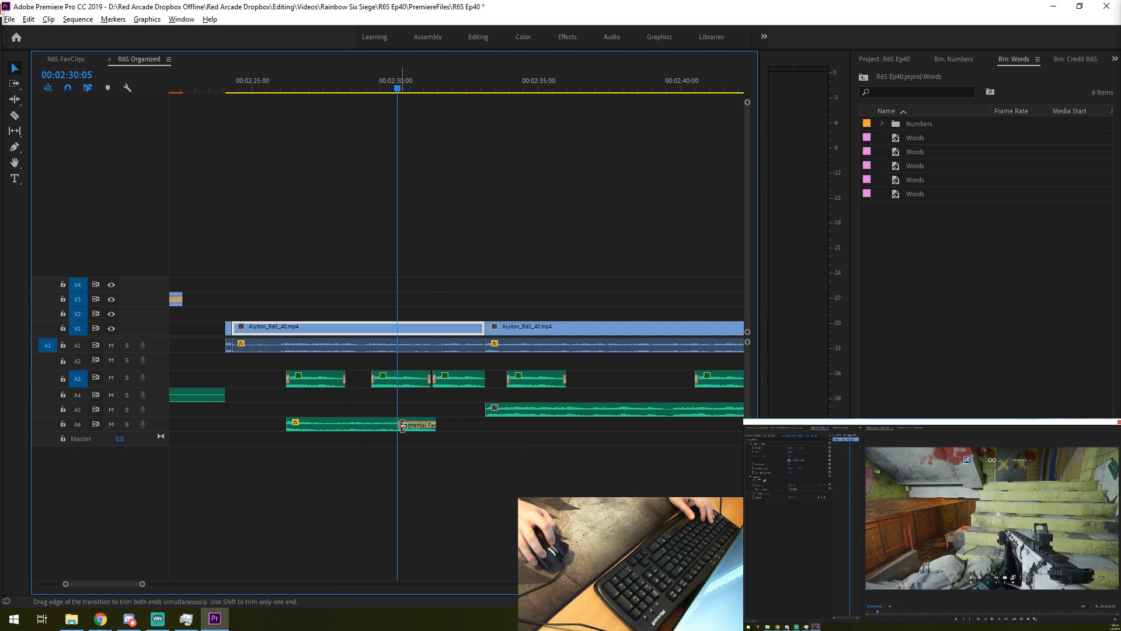
# - Lengthen the A6 music's Exponential Fade to start at about 00:02:29:10 and listen to the fade
pyautogui.moveTo(399, 426); pyautogui.dragTo(370, 426)
pyautogui.click(317, 87)
pyautogui.press('space')
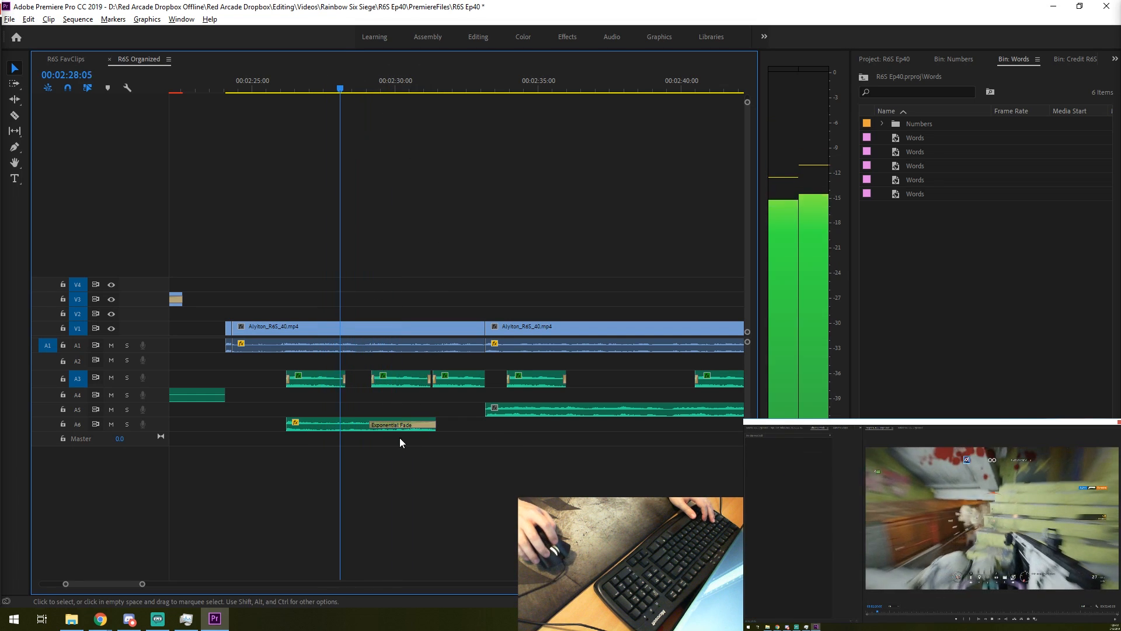
pyautogui.press('space')
pyautogui.click(374, 426)
pyautogui.press('space')
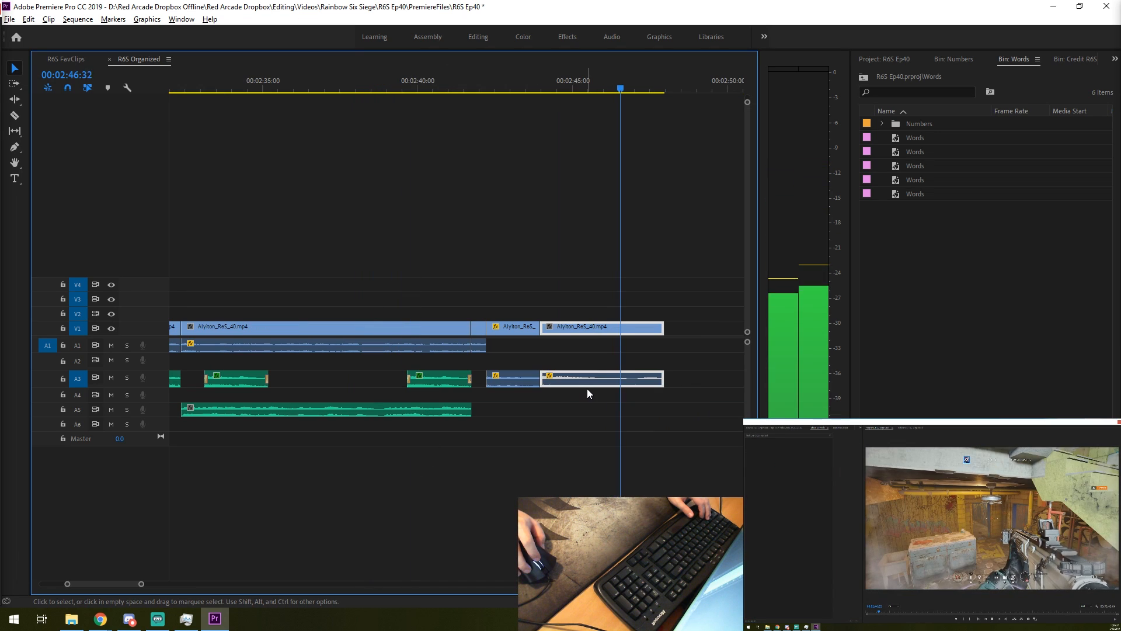
# - Trim the end of the last Alyiton clip to 00:02:47:06 and play back the ending
pyautogui.press('space')
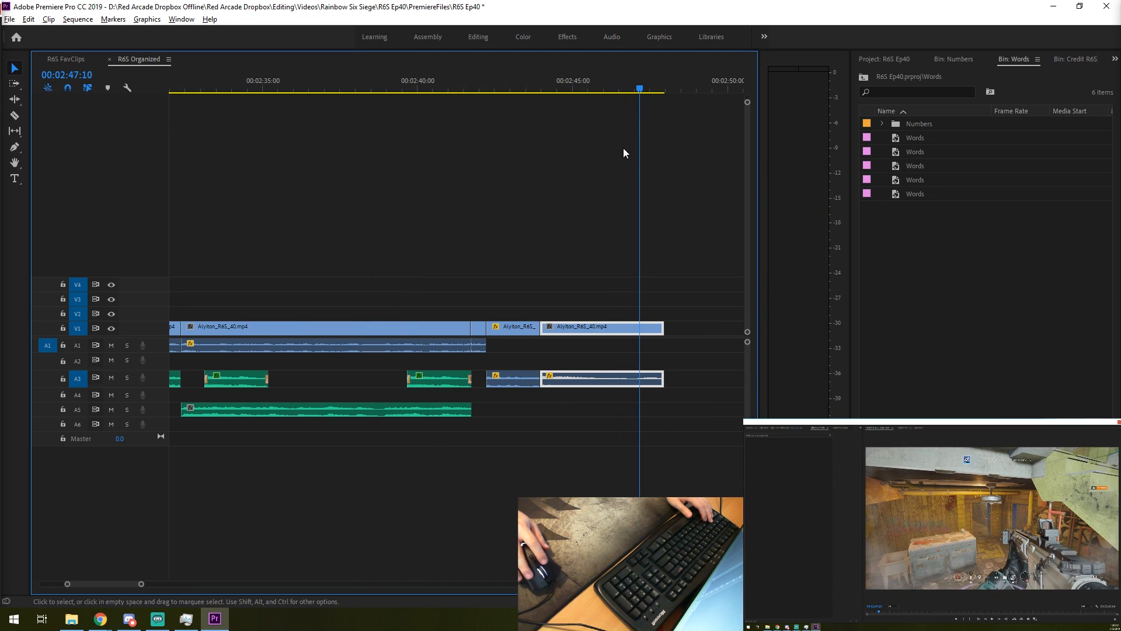
pyautogui.press('w')
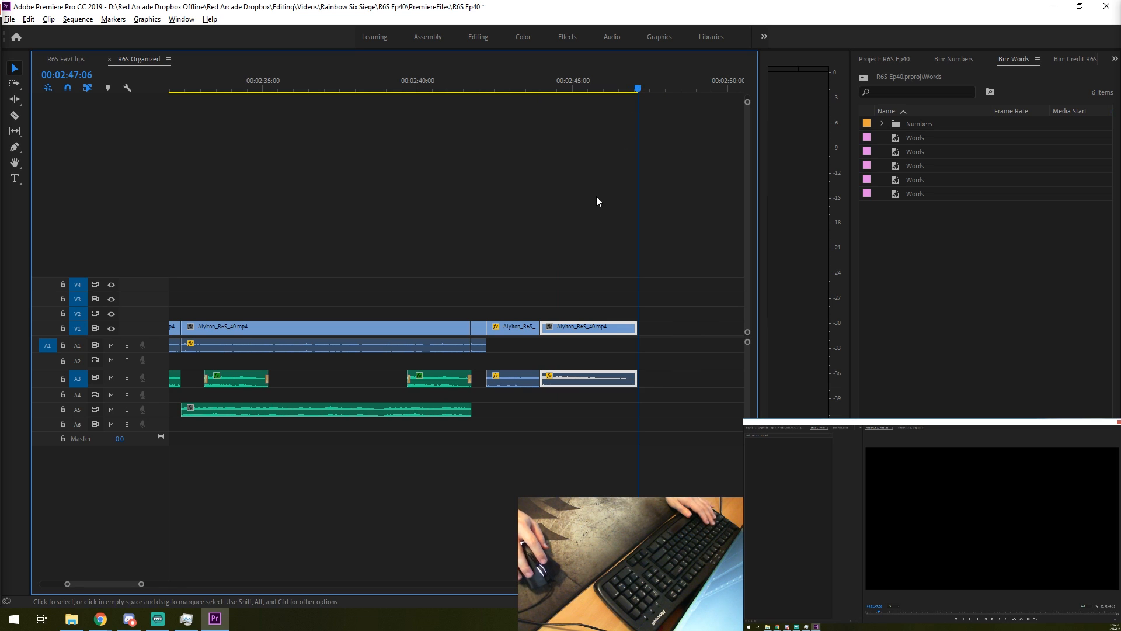
pyautogui.click(434, 175)
pyautogui.press('space')
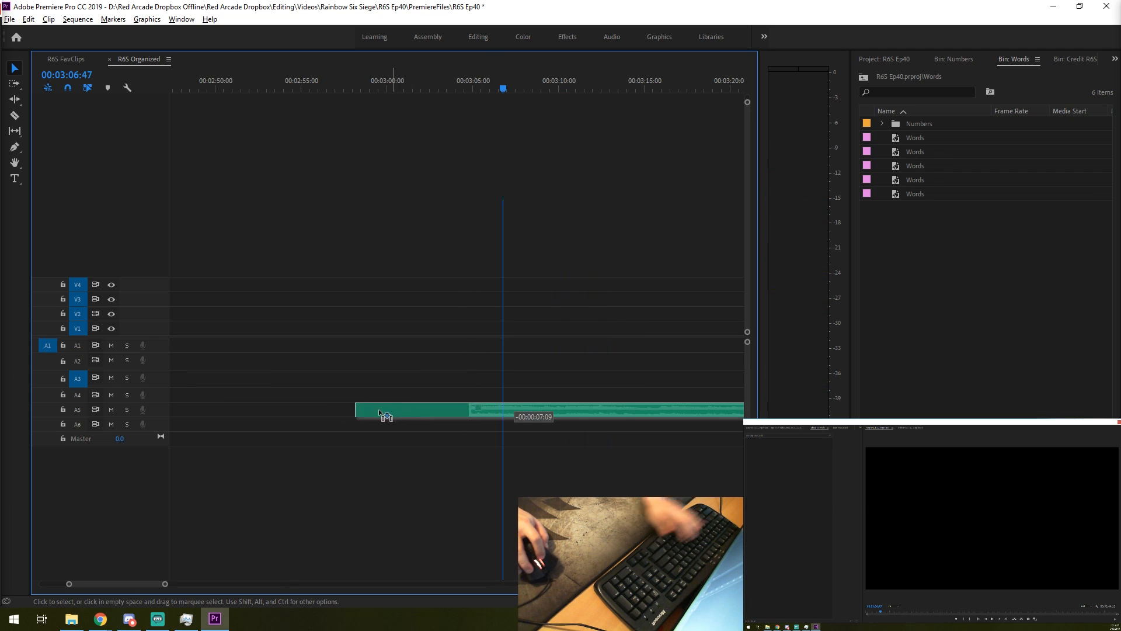
# - Move the spare A5 music to start with the last Alyiton clip at about 00:02:44:00 and play across it
pyautogui.moveTo(483, 415); pyautogui.dragTo(334, 414)
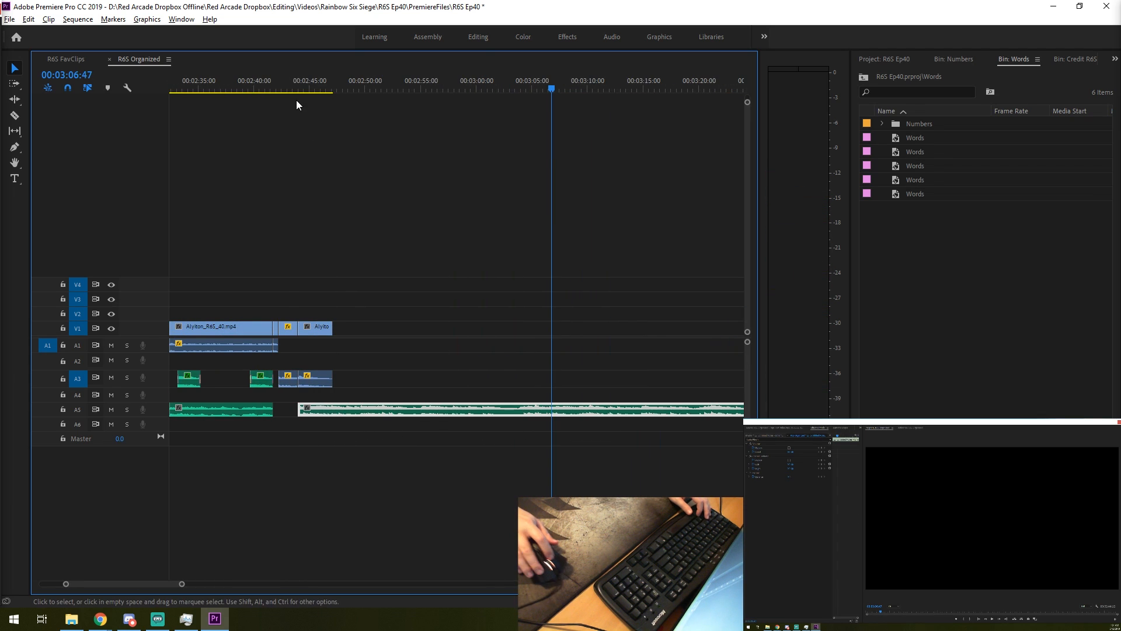
pyautogui.click(281, 89)
pyautogui.press('space')
pyautogui.scroll(2, 409, 314)
pyautogui.scroll(3, 482, 317)
pyautogui.press('space')
pyautogui.scroll(1, 483, 318)
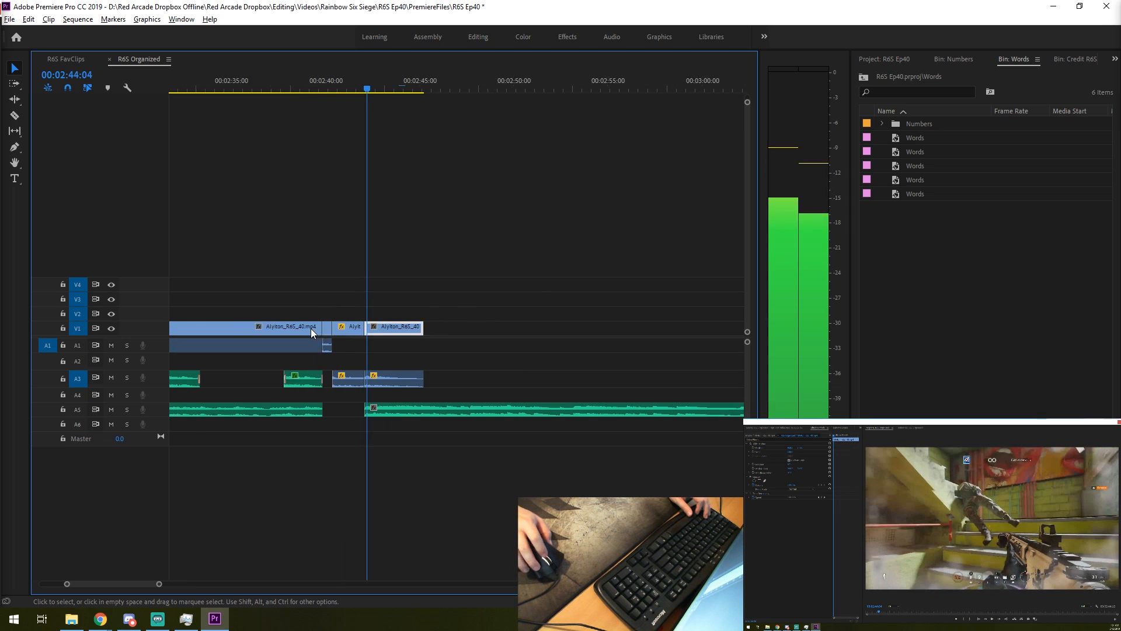
# - Move the A5 music earlier to start with the slow-motion Alyiton segment at about 00:02:42:12 and play it back
pyautogui.scroll(4, 483, 362)
pyautogui.click(504, 411)
pyautogui.moveTo(502, 411); pyautogui.dragTo(437, 411)
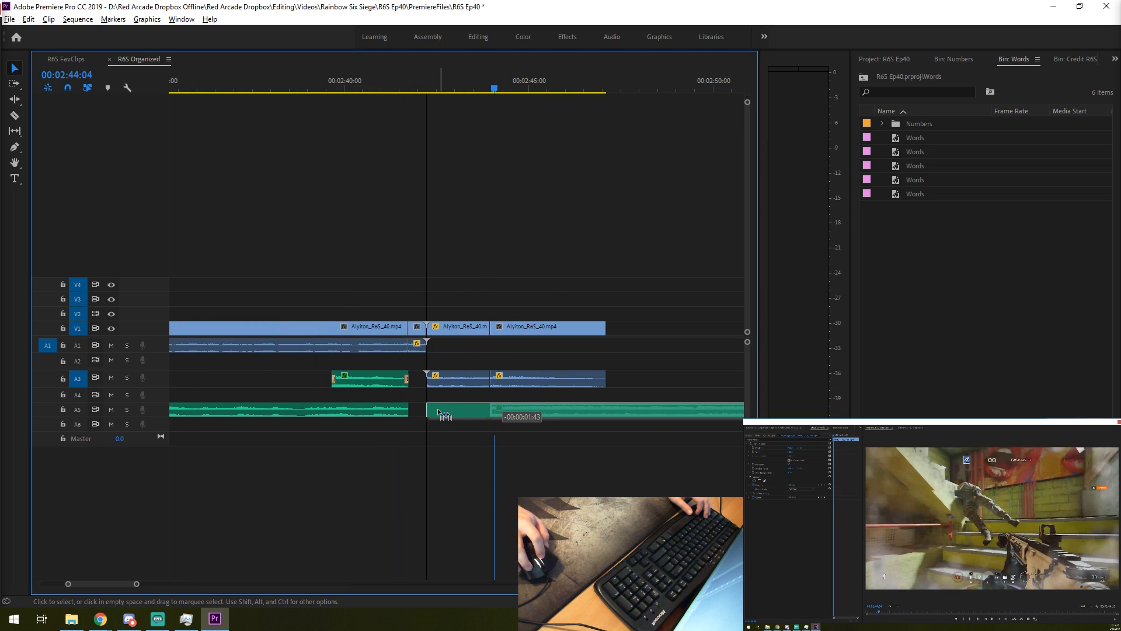
pyautogui.click(400, 88)
pyautogui.press('space')
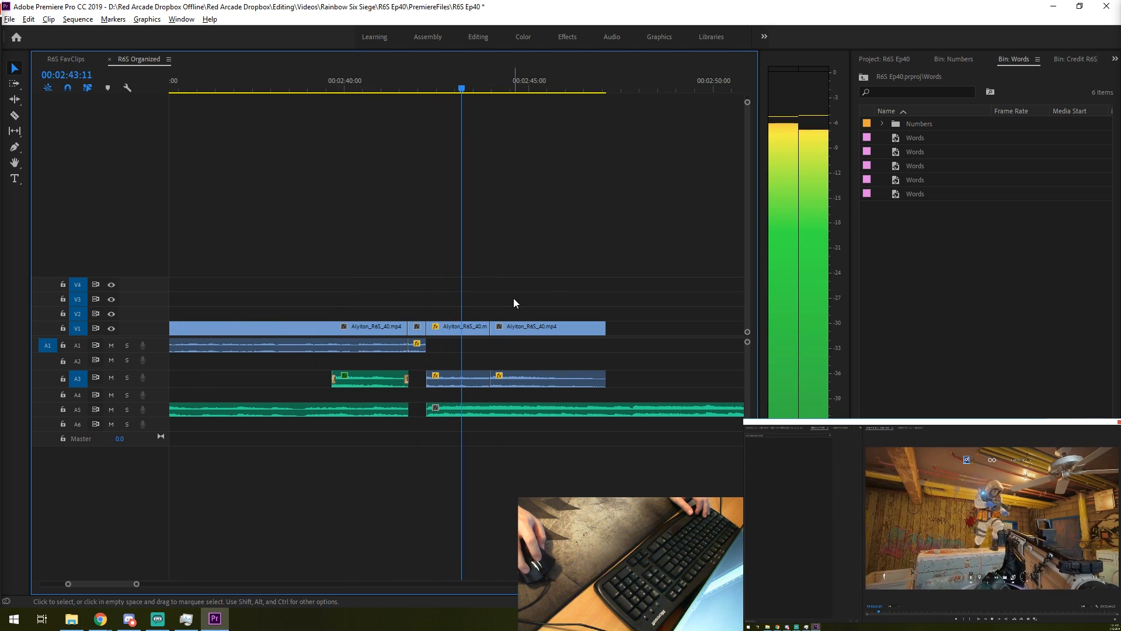
# - Slow the slow-motion Alyiton segment to 20.5% speed and play back from about 00:02:40:00
pyautogui.press('d')
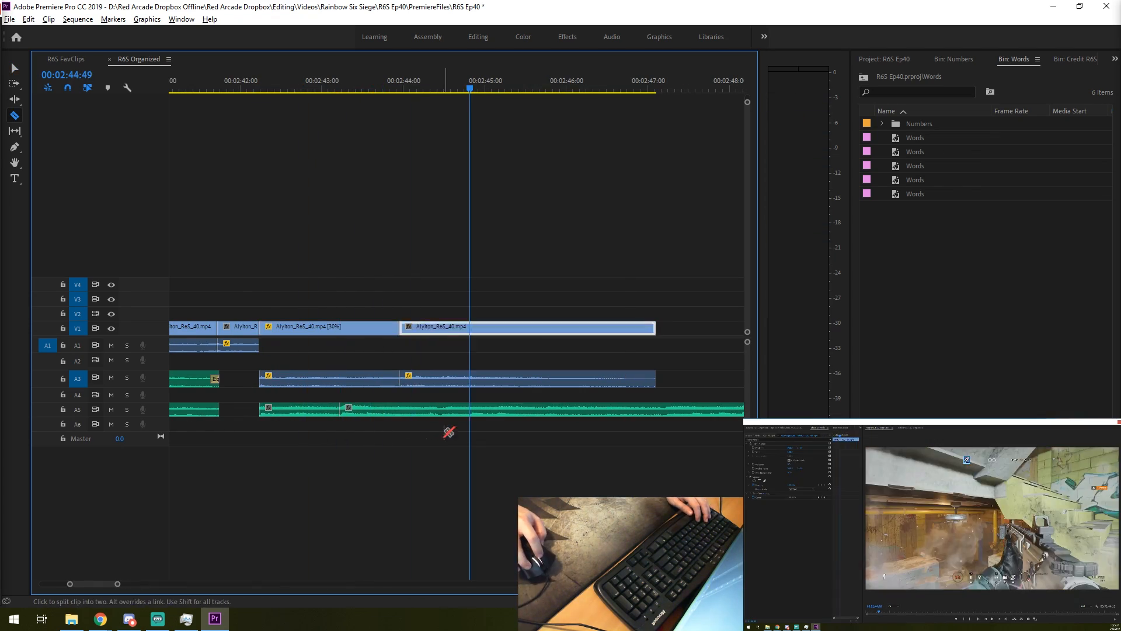
pyautogui.hotkey('ctrl', 'r')
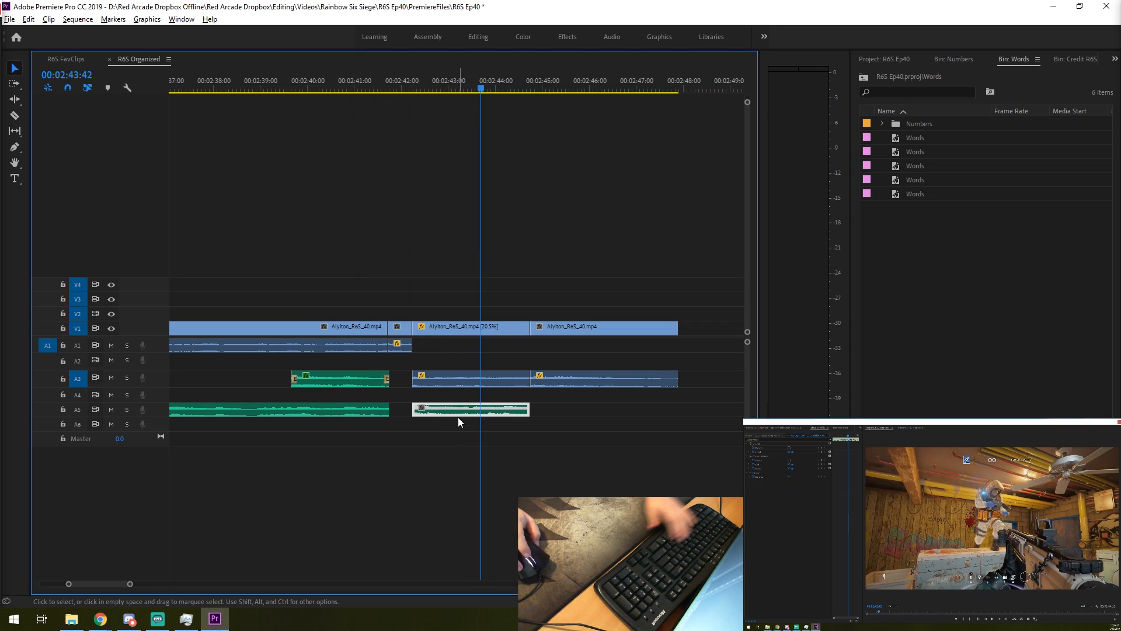
pyautogui.press('space')
pyautogui.moveTo(458, 88); pyautogui.dragTo(306, 88)
pyautogui.press('space')
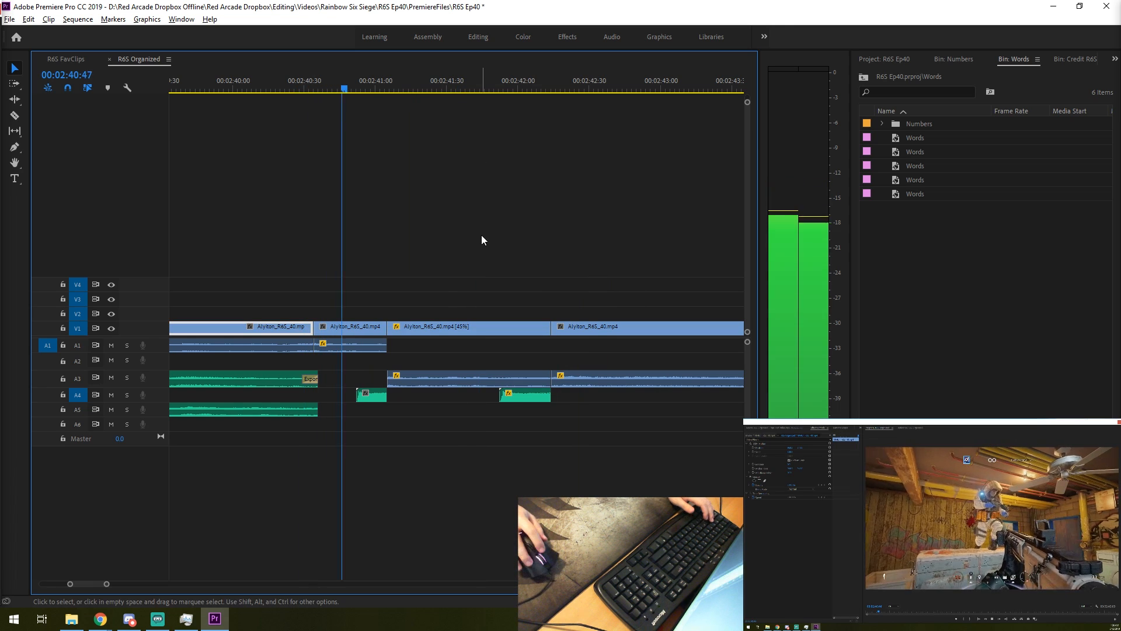
# - Move the second A4 sound earlier to about 00:02:41:36 and set its speed to 35%
pyautogui.press('space')
pyautogui.moveTo(520, 399); pyautogui.dragTo(482, 400)
pyautogui.rightClick(482, 400)
pyautogui.click(530, 465)
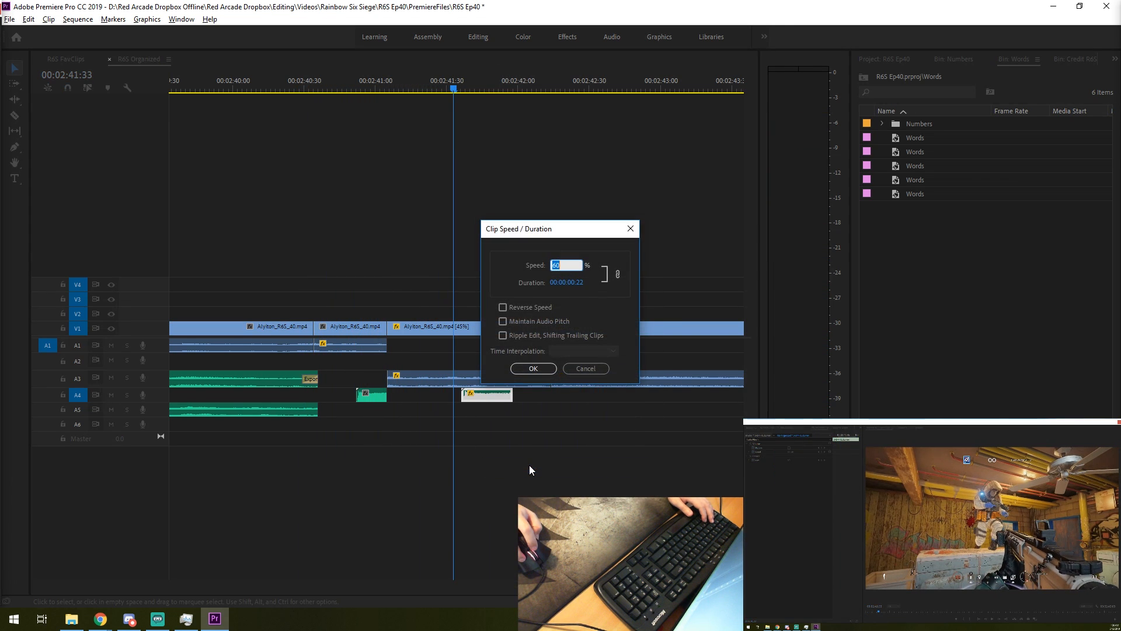
pyautogui.write('35')
pyautogui.press('Return')
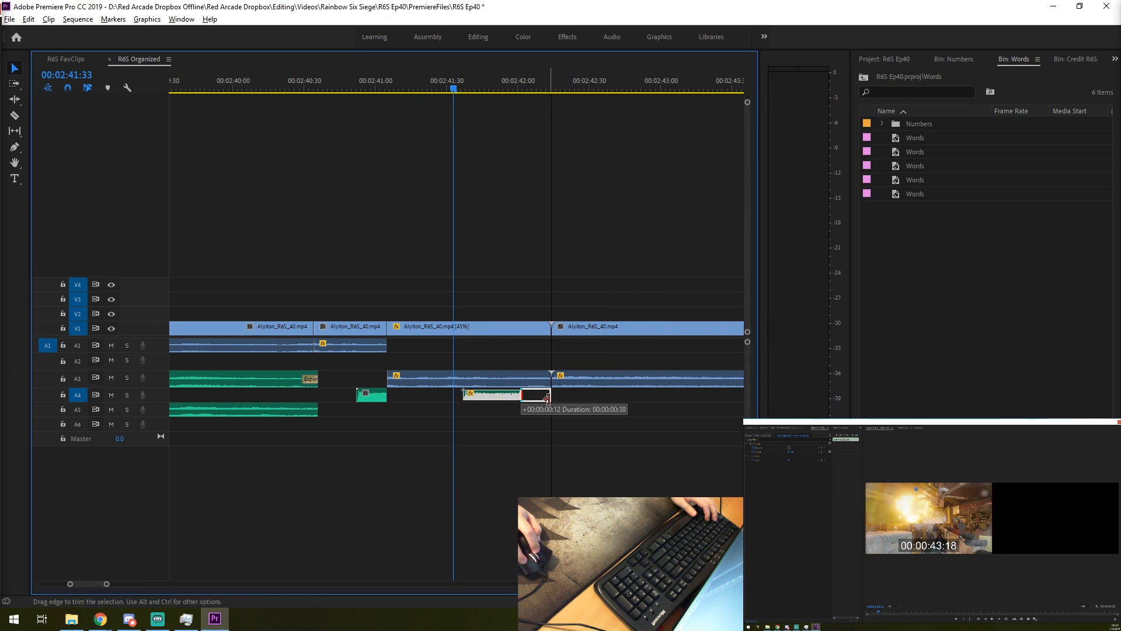
# - Extend the slowed A4 sound to the end of the 45% segment and play back from 00:02:40:52
pyautogui.press('space')
pyautogui.press('space')
pyautogui.click(355, 83)
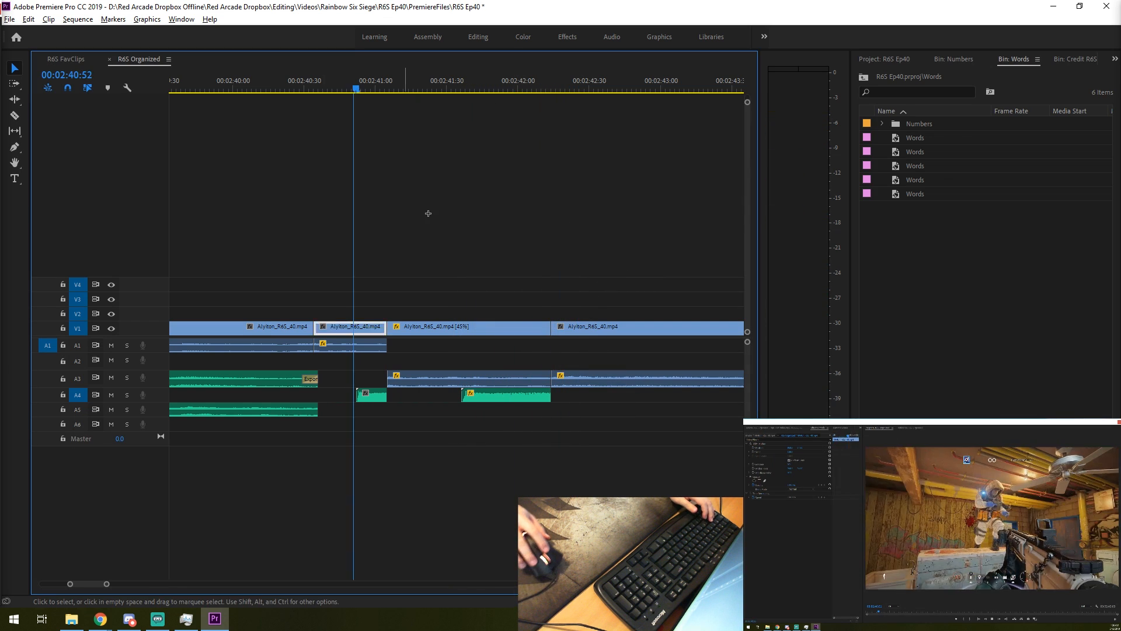
pyautogui.press('space')
# - Change the third A4 sound's speed, fit it from the last segment's start to about 00:02:43:28, and play it back
pyautogui.rightClick(670, 394)
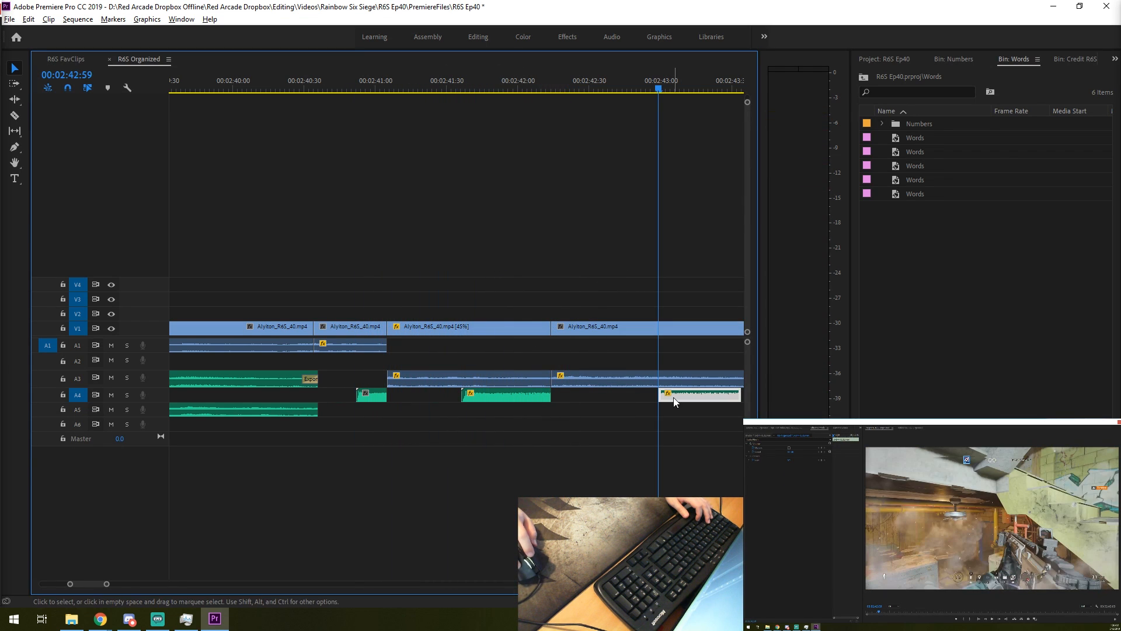
pyautogui.click(716, 463)
pyautogui.press('Return')
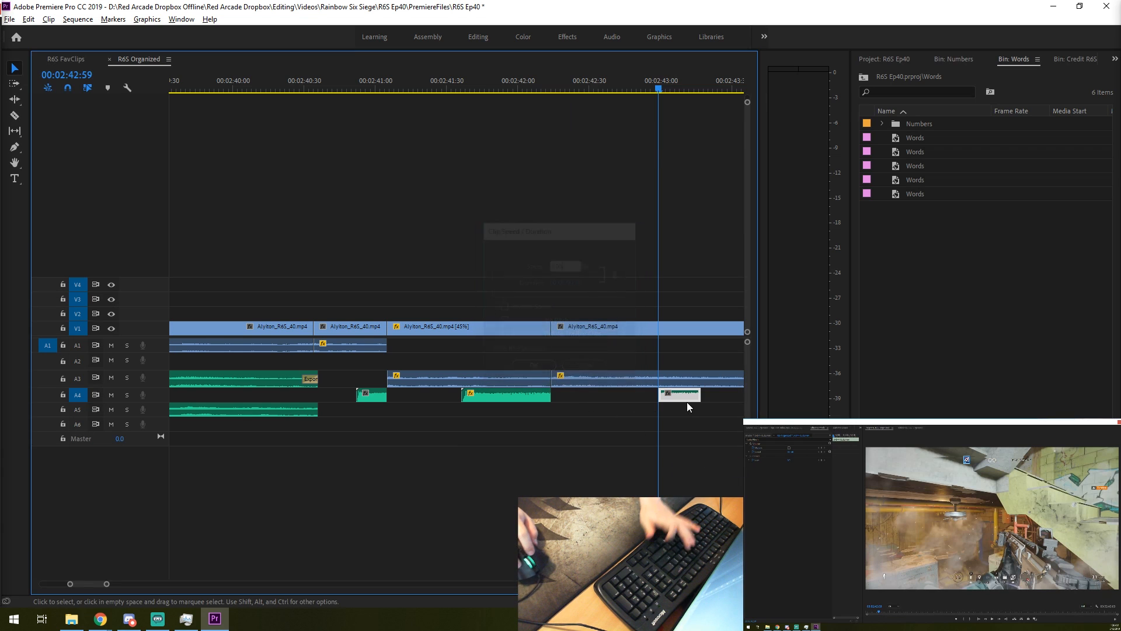
pyautogui.moveTo(686, 401); pyautogui.dragTo(737, 393)
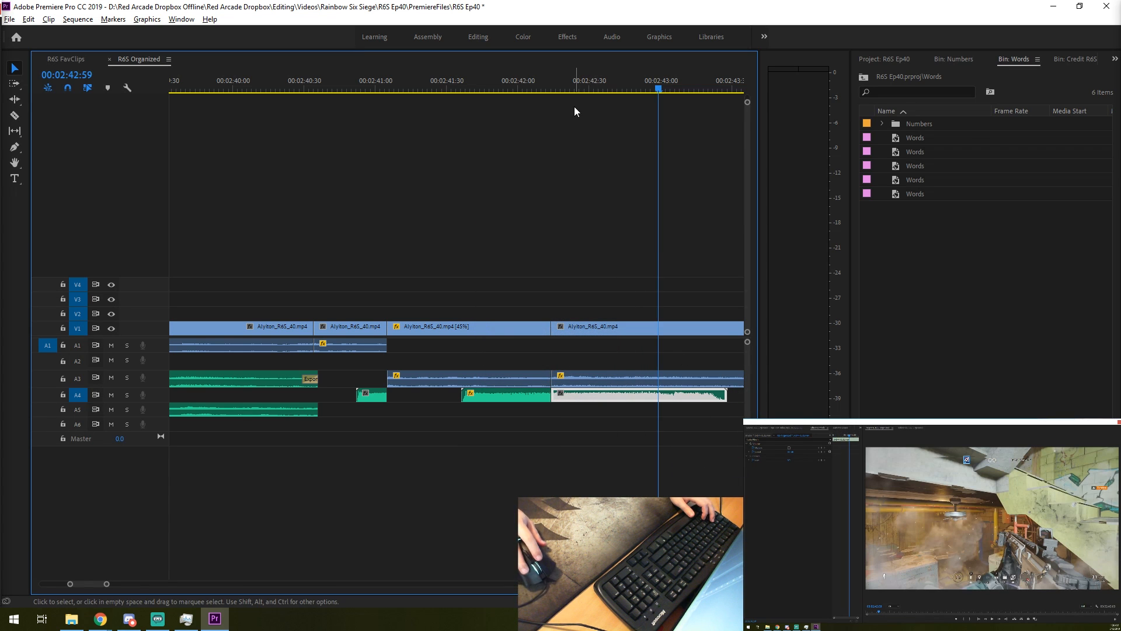
pyautogui.press('Up')
pyautogui.press('space')
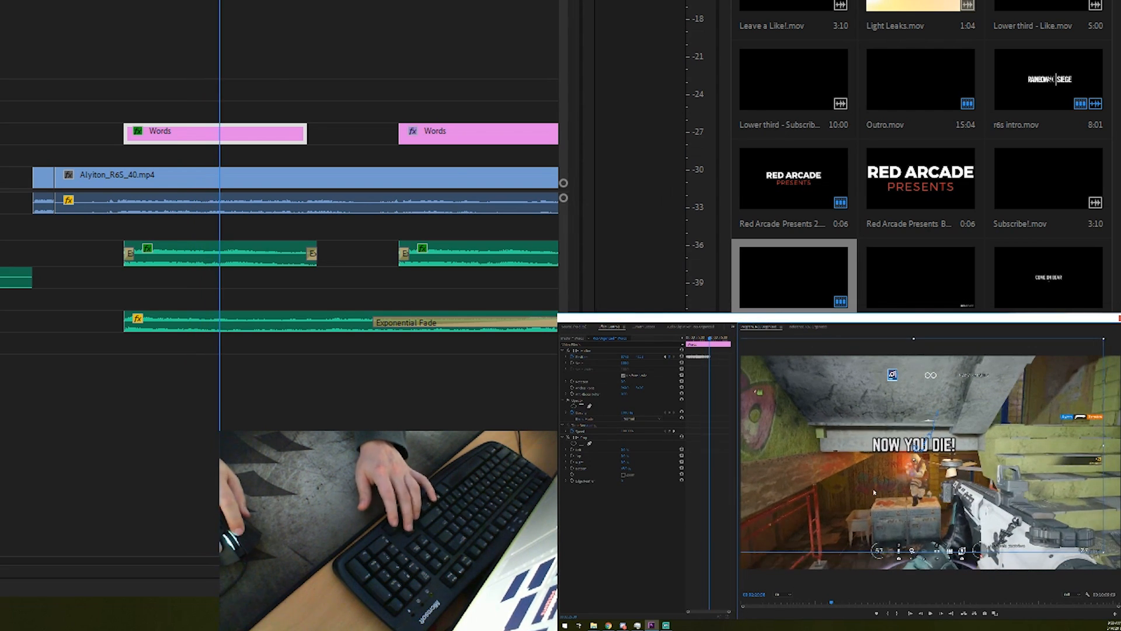
# - Reposition the "NOW YOU DIE!" title frame by frame to follow the enemy up to its clip's end, and play it back
pyautogui.moveTo(874, 492); pyautogui.dragTo(862, 488)
pyautogui.press('Right')
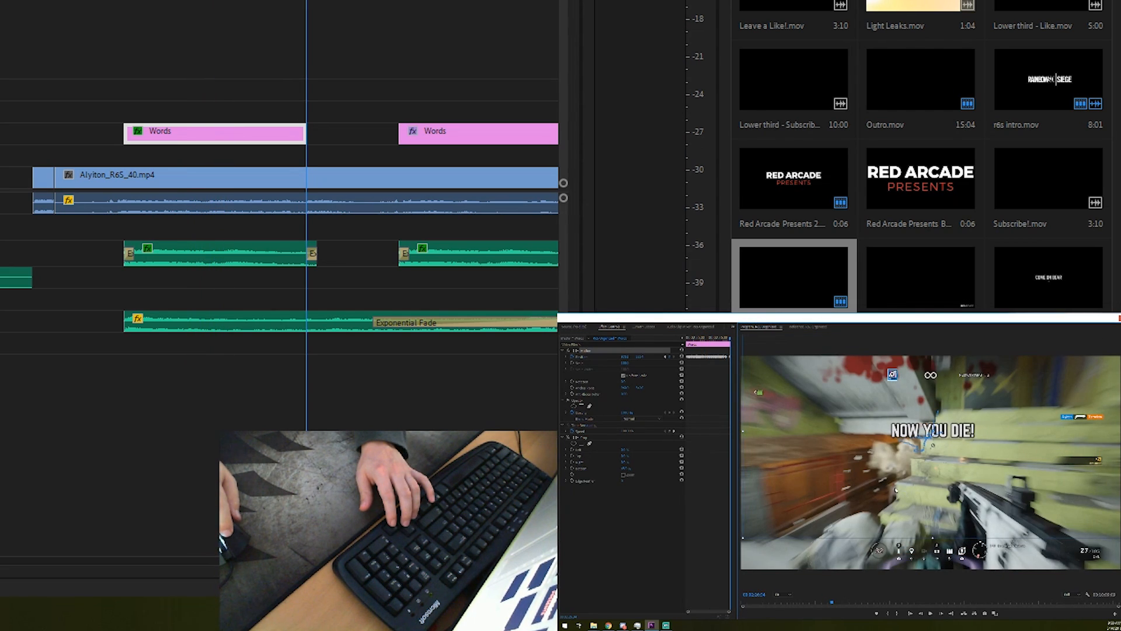
pyautogui.moveTo(728, 337); pyautogui.dragTo(685, 345)
pyautogui.press('space')
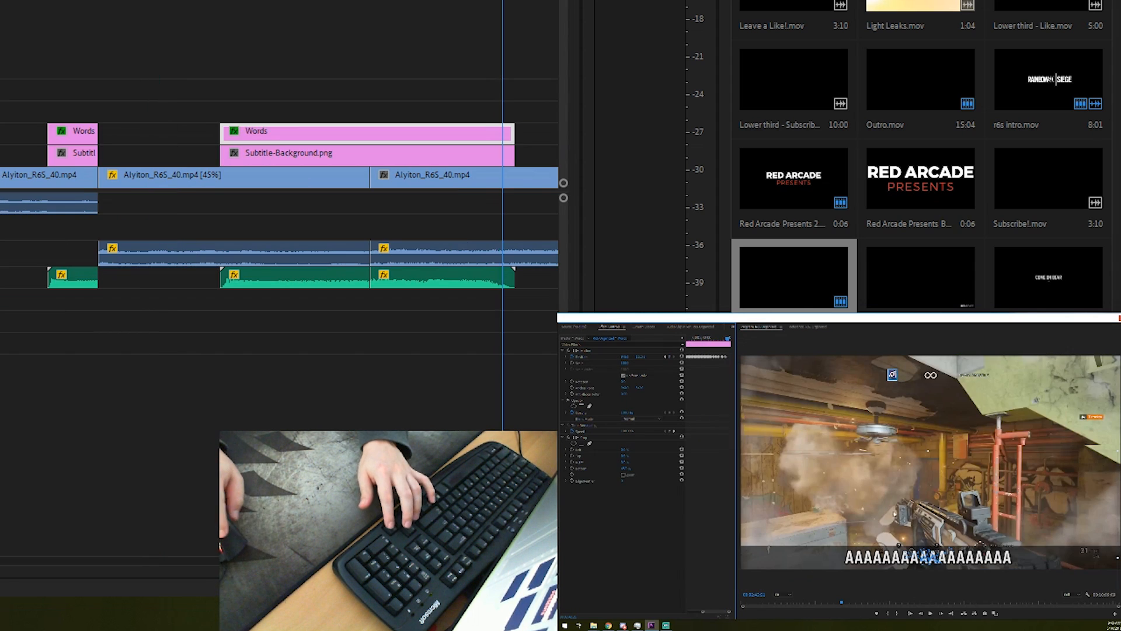
# - Step through the remaining frames of the AAAA scream subtitle to finish its position animation
pyautogui.press('Right')
pyautogui.press('Right')
pyautogui.press('Right')
# - Play back the finished subtitle and the last Alyiton clip up to the amirOW clip to check them
pyautogui.click(373, 3)
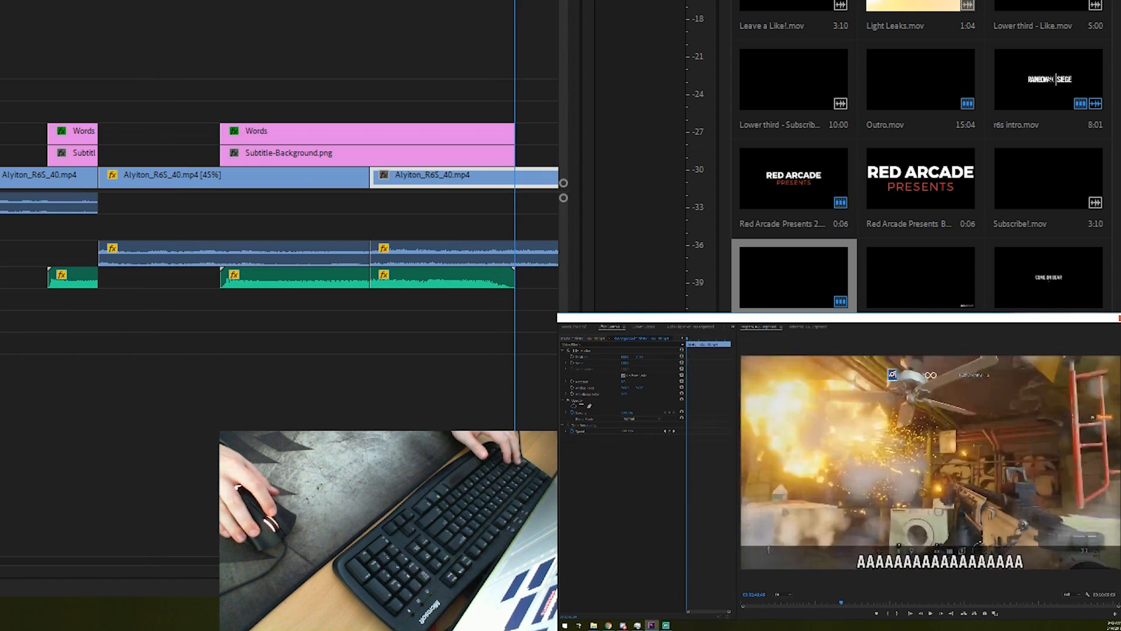
pyautogui.press('space')
pyautogui.press('space')
pyautogui.press('-')
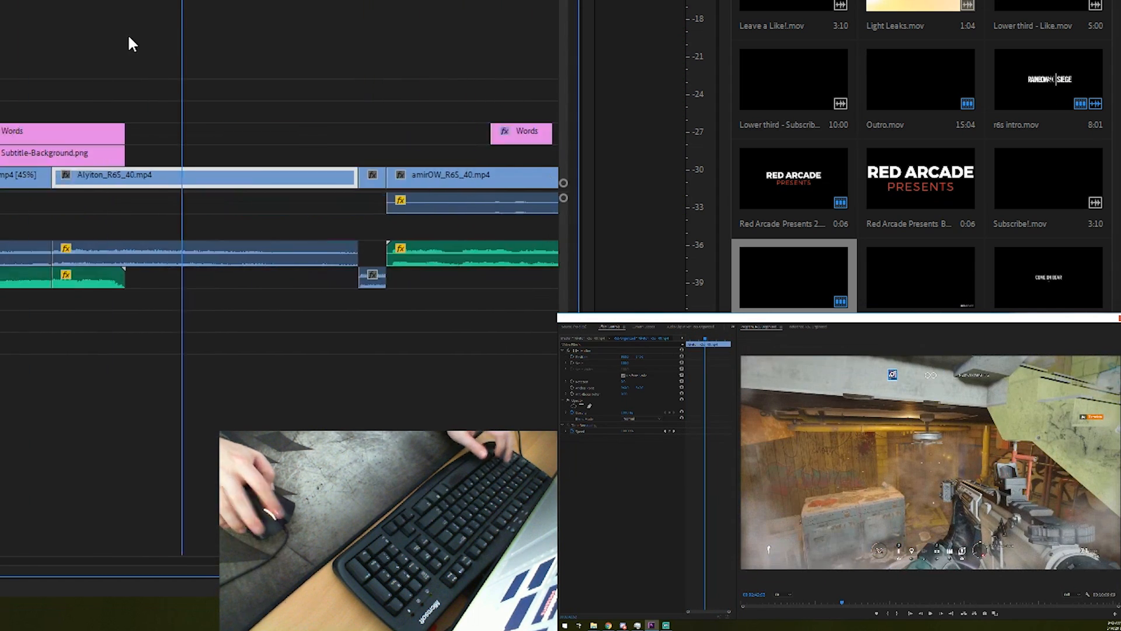
pyautogui.click(1, 3)
pyautogui.press('space')
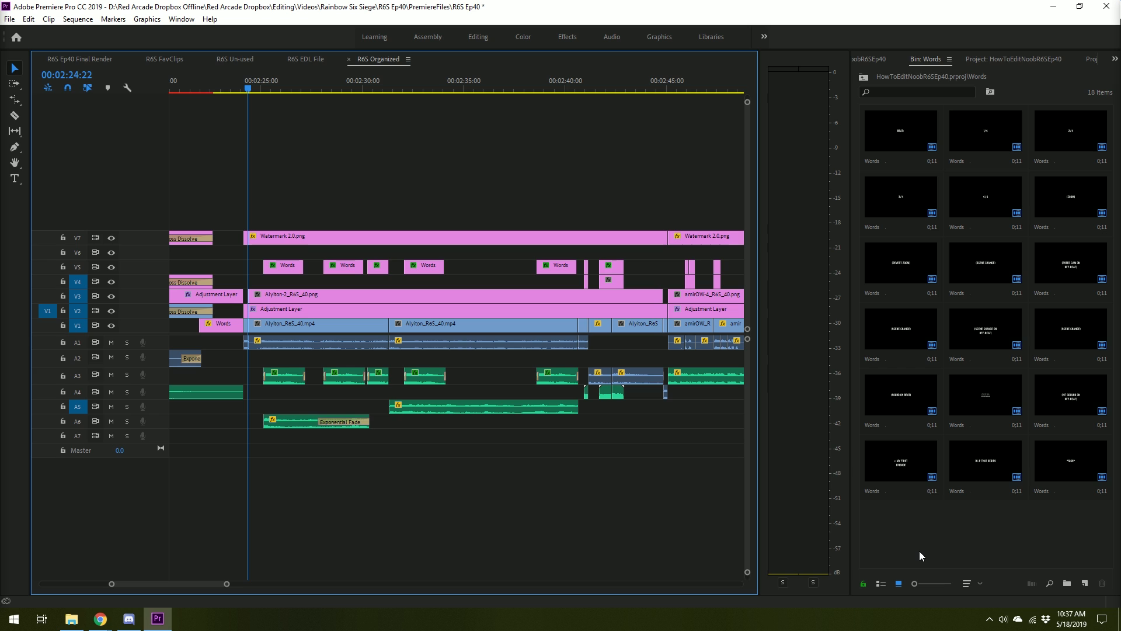
pyautogui.press('space')
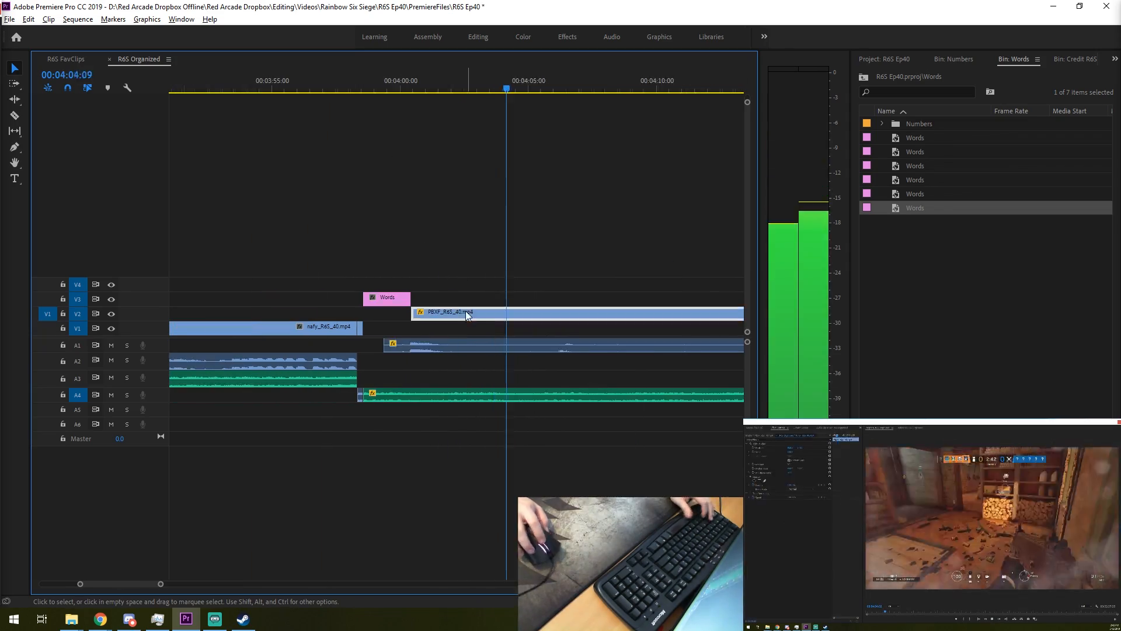
# - Split the A5 music at about 00:05:09:00 and play it around 00:05:12:46
pyautogui.press('c')
pyautogui.press('space')
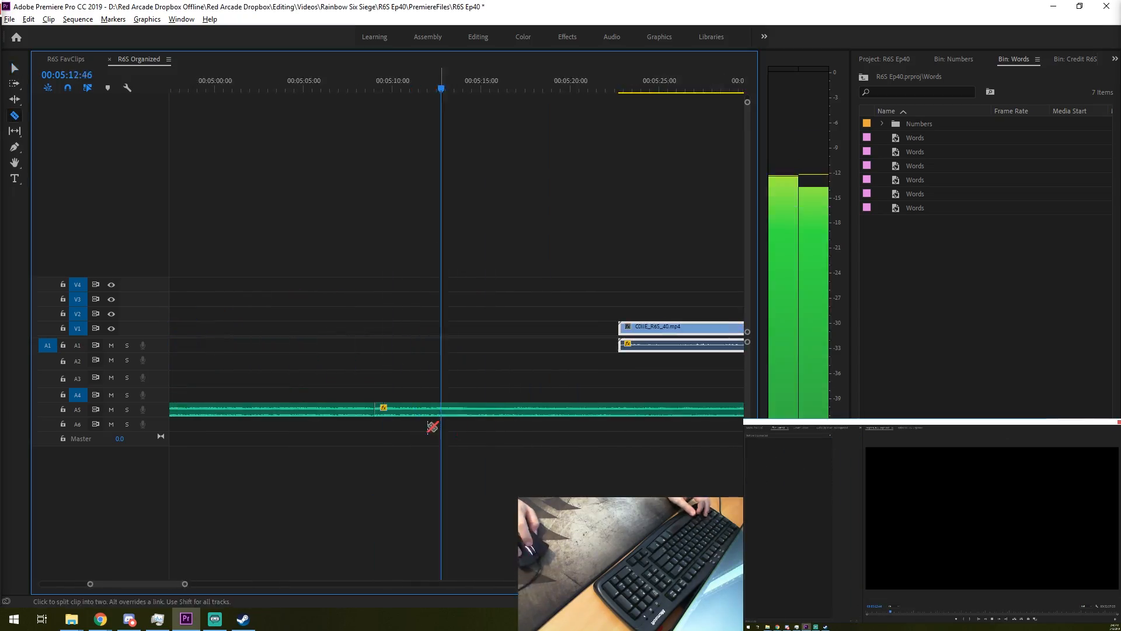
pyautogui.press('space')
pyautogui.press('v')
# - Split the PBXF clip and its A1 audio at 00:04:07:58
pyautogui.press('space')
pyautogui.press('space')
pyautogui.press('c')
pyautogui.click(580, 348)
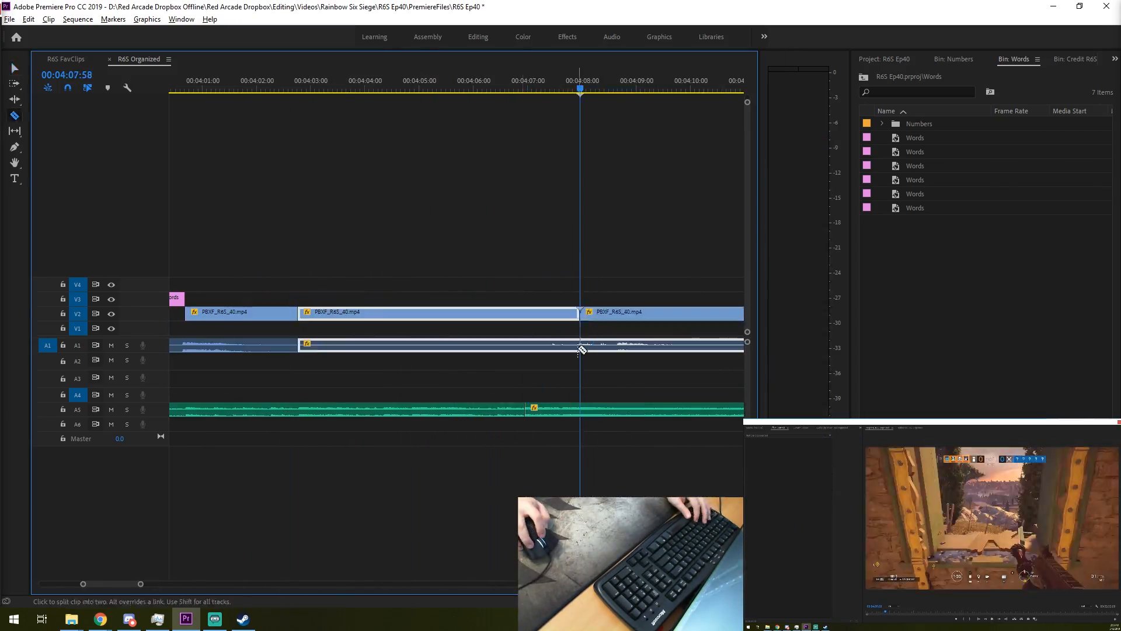
pyautogui.press('v')
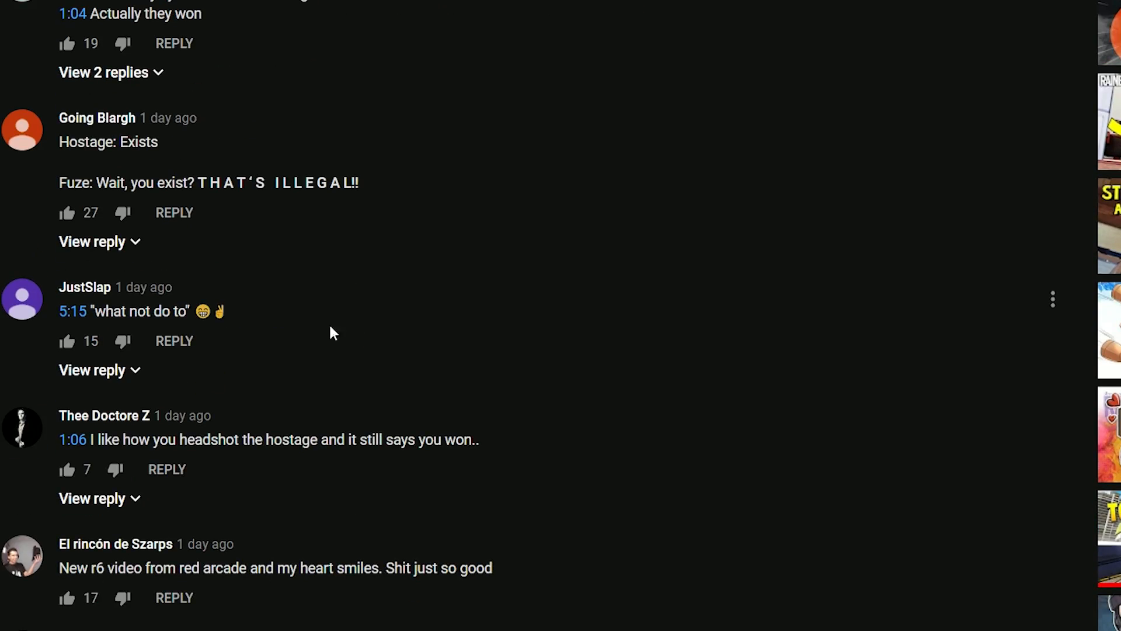
# - Switch to YouTube, read the comments about the "What not do to" title at 5:15, and expand one comment's replies
pyautogui.scroll(-10, 232, 334)
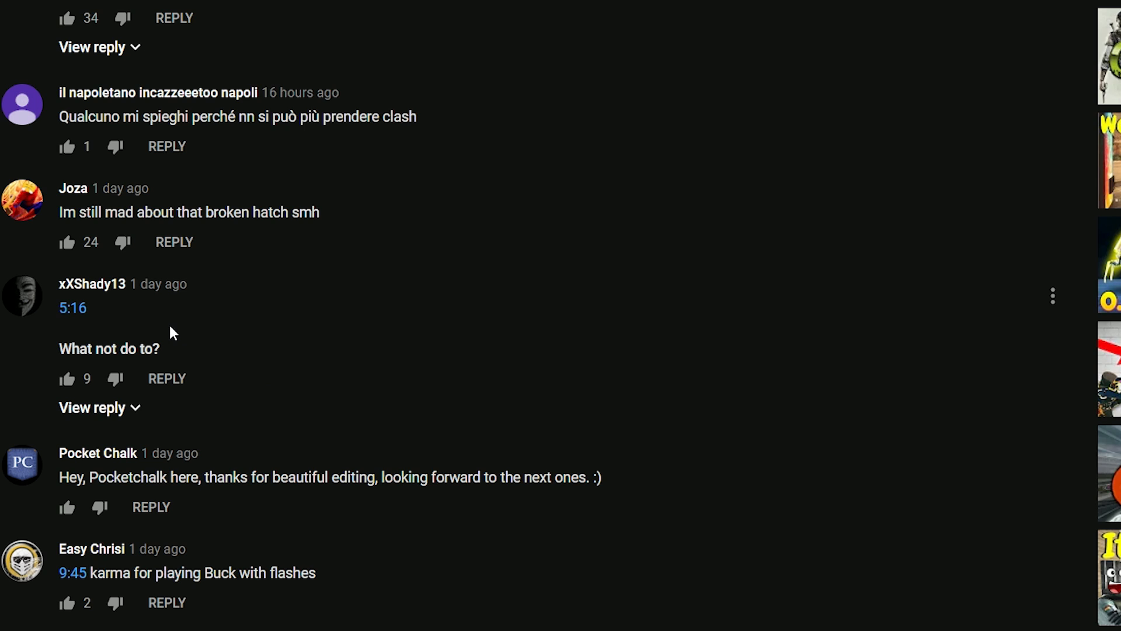
pyautogui.scroll(-3, 172, 333)
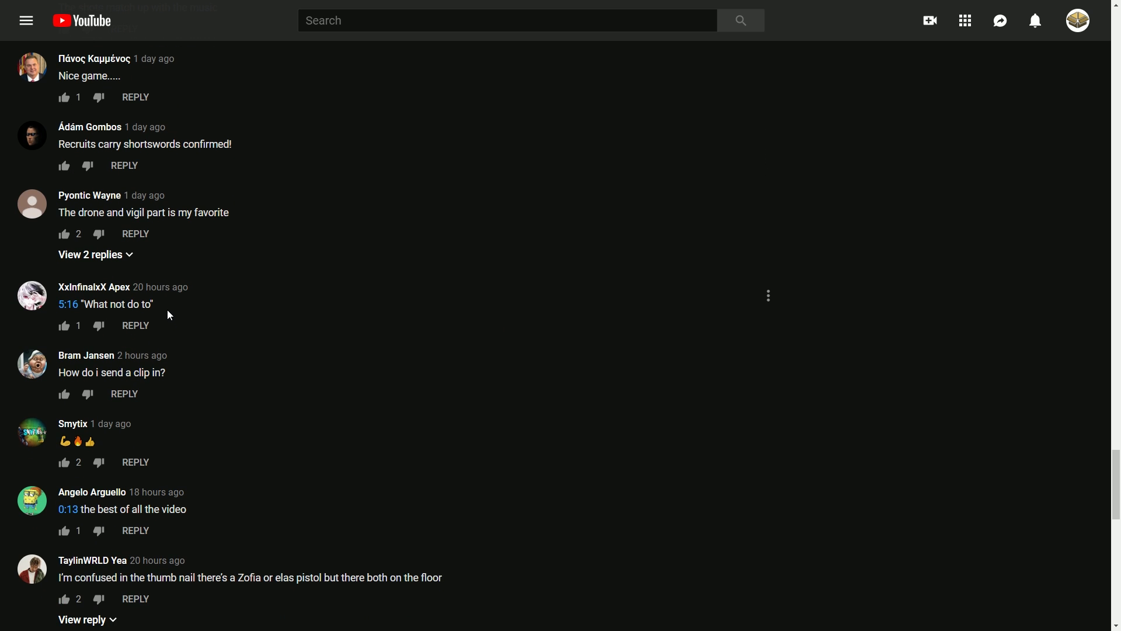
pyautogui.scroll(-10, 170, 315)
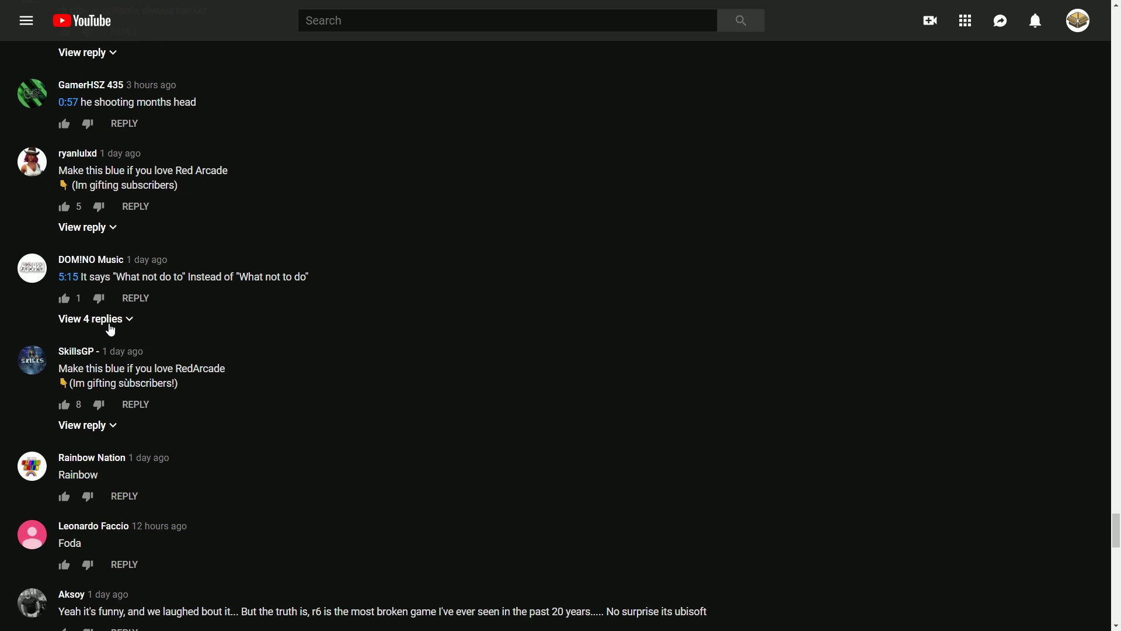
pyautogui.click(110, 325)
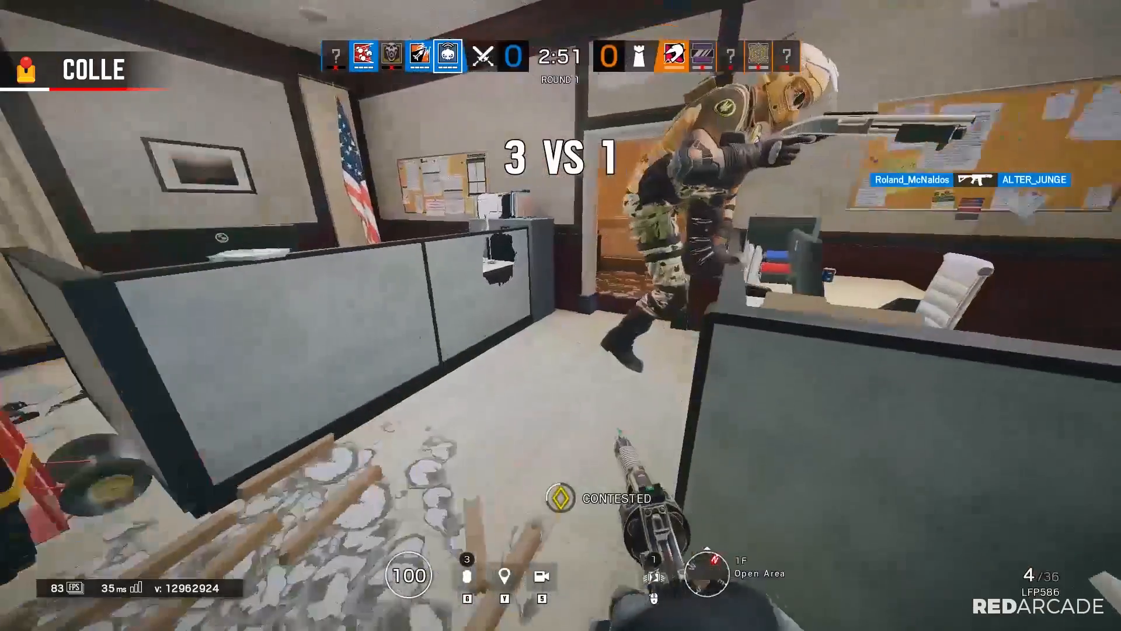